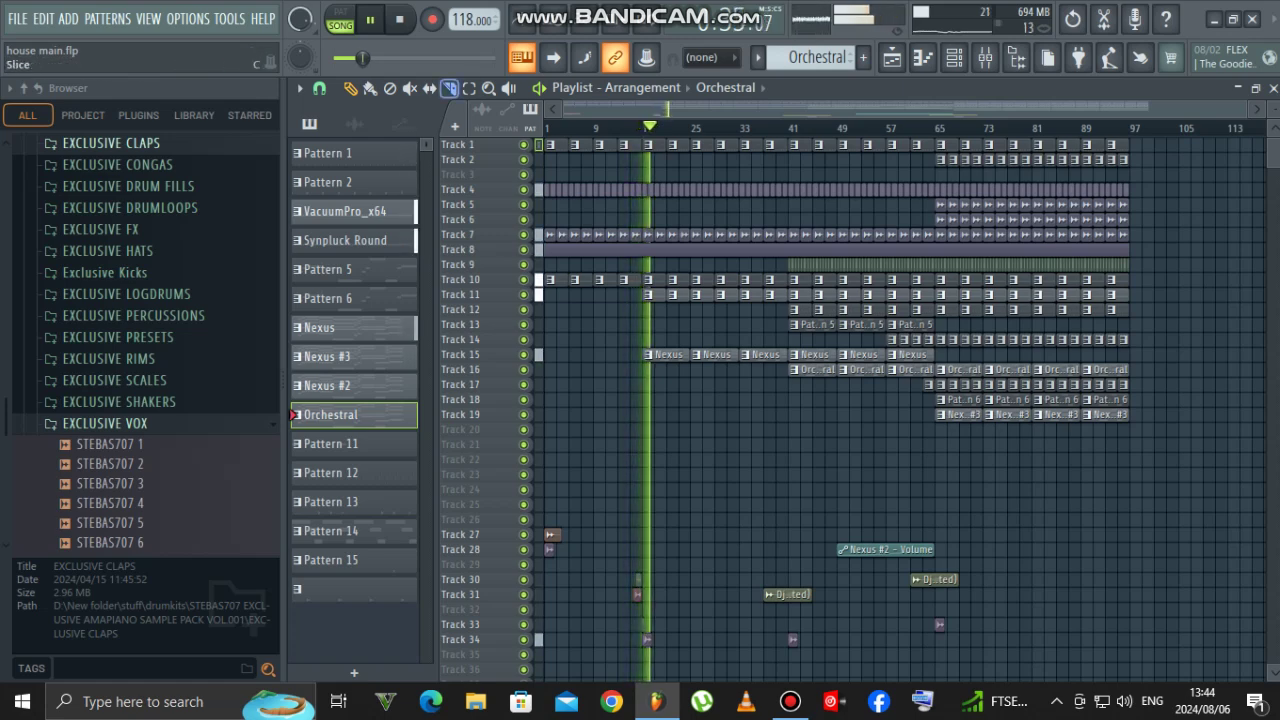
Step: Copy the two transition effect clips on Tracks 30 and 31 before bar 17 to just before bars 41 and 65
mouse_move(672, 526)
left_mouse_down()
mouse_move(656, 588)
mouse_move(622, 616)
left_mouse_up()
left_click(350, 88)
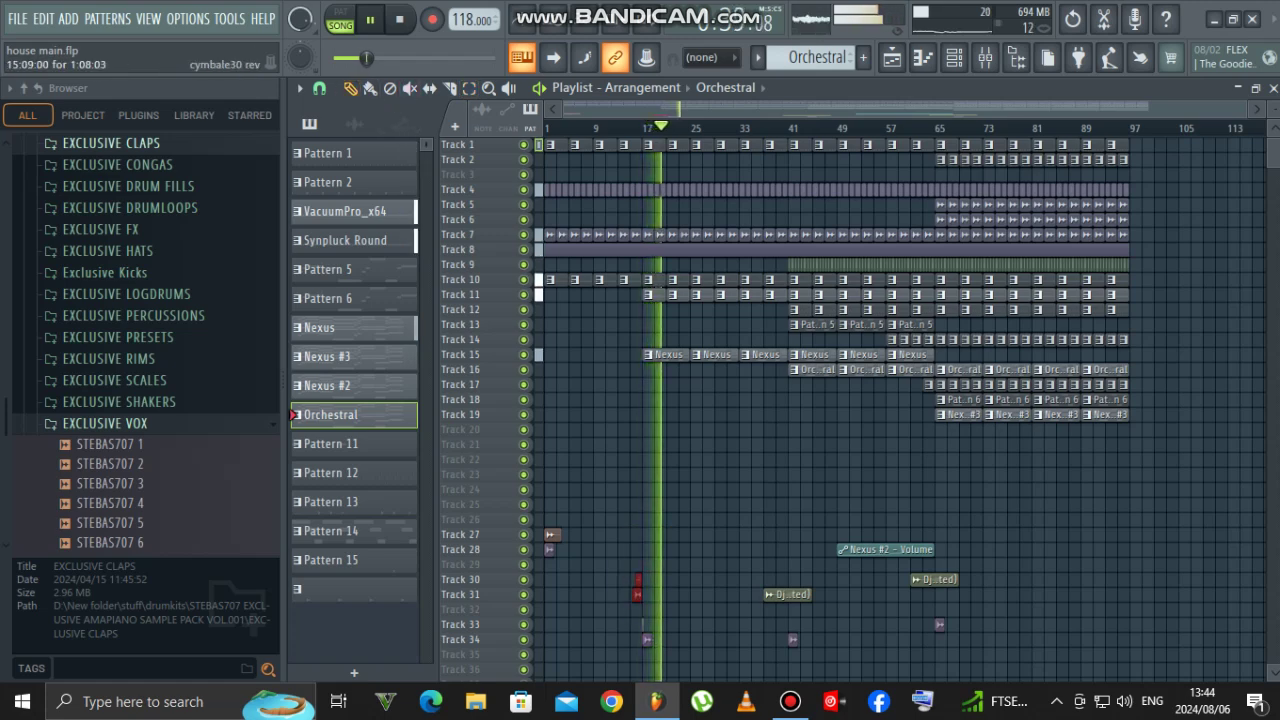
mouse_move(756, 594)
left_mouse_down()
mouse_move(785, 580)
mouse_move(906, 580)
mouse_move(929, 641)
mouse_move(929, 611)
left_mouse_up()
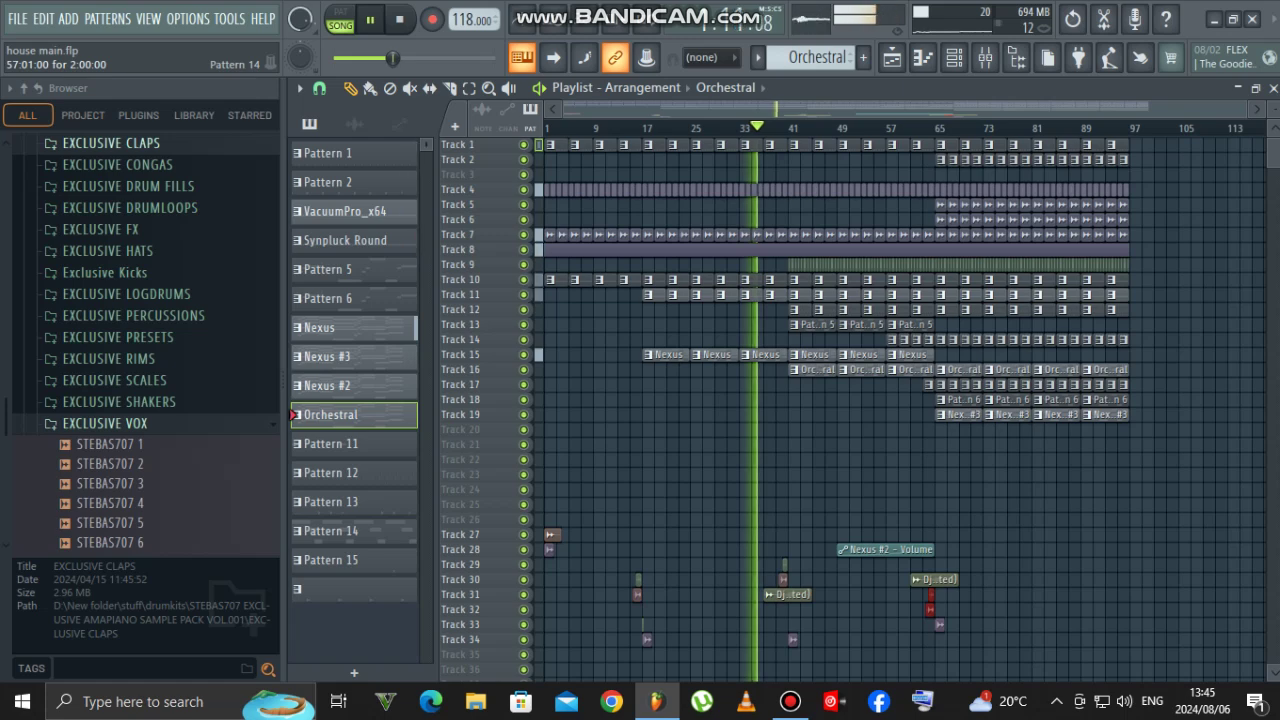
Step: Place Pattern 14 on Track 14 at bars 37 and 39, and a Cymbal Crash 003 Gong clip on Track 34 at bar 37
left_click(892, 340)
left_click(770, 340)
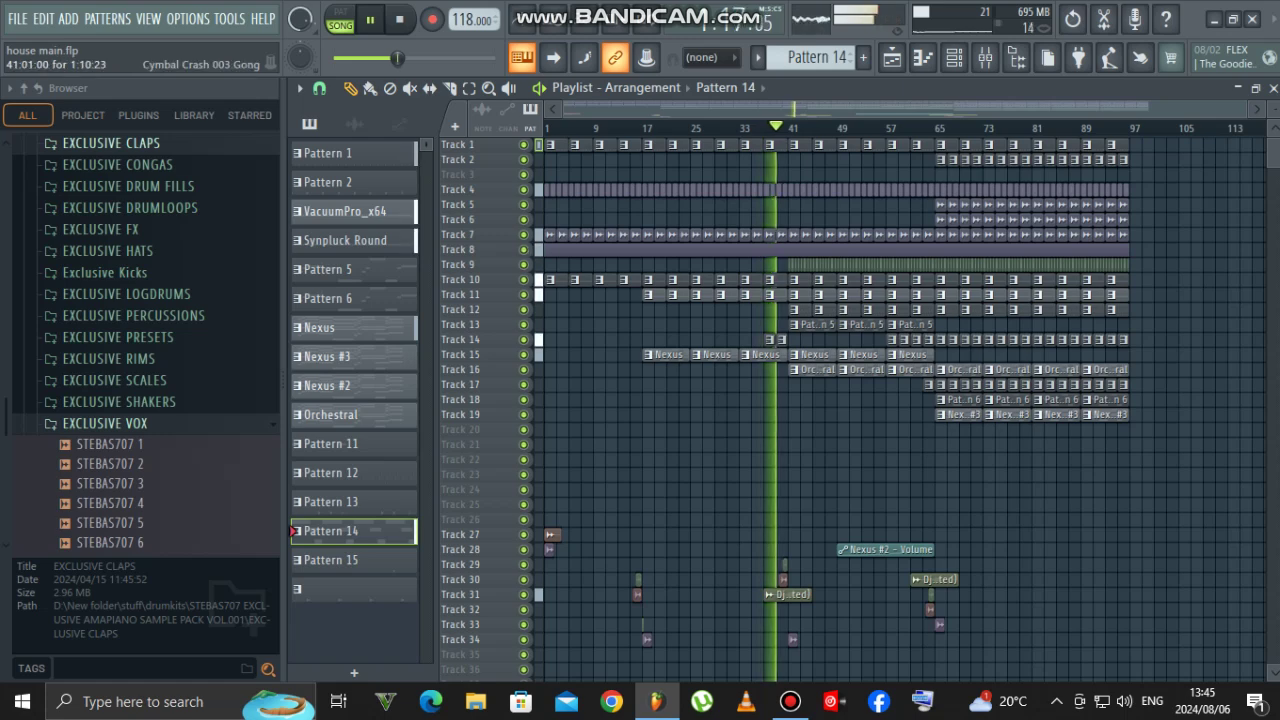
left_click(793, 640)
left_click(768, 640)
Step: Paint Pattern 14 clips along Track 14 from bar 41 to bar 57, and delete the Orchestral clip at bar 41 on Track 16
left_click(370, 88)
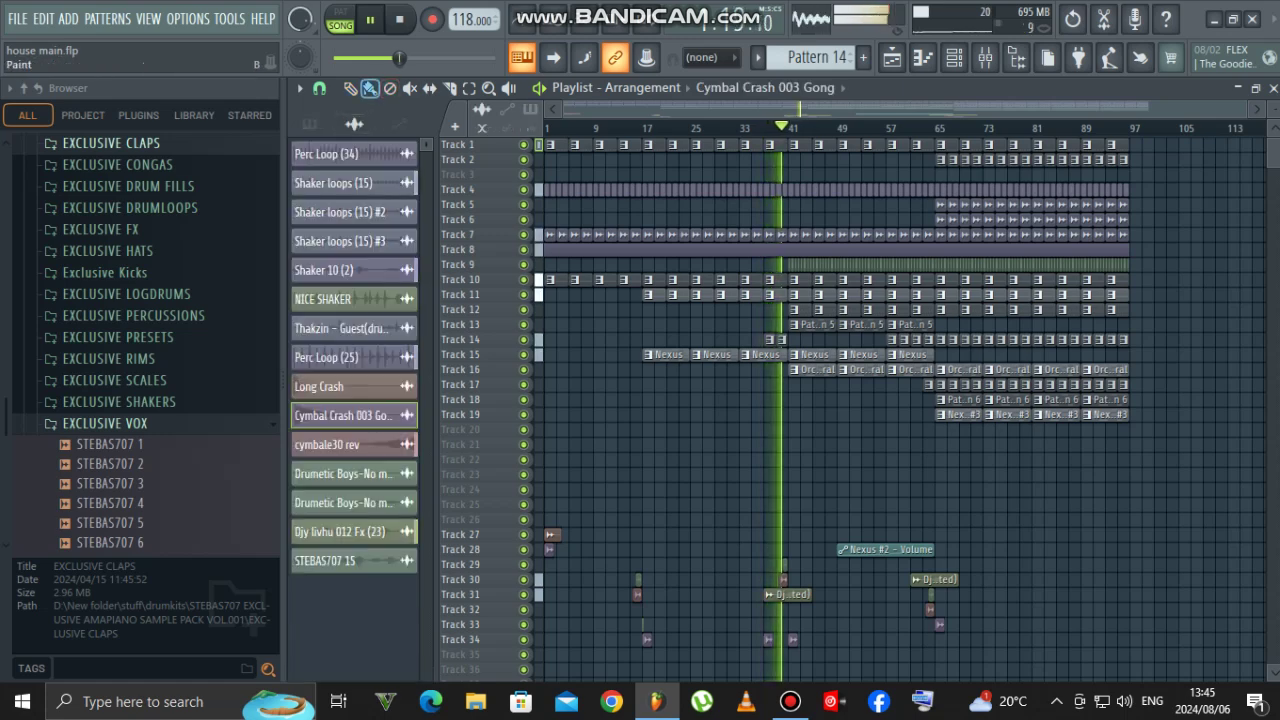
left_click(782, 340)
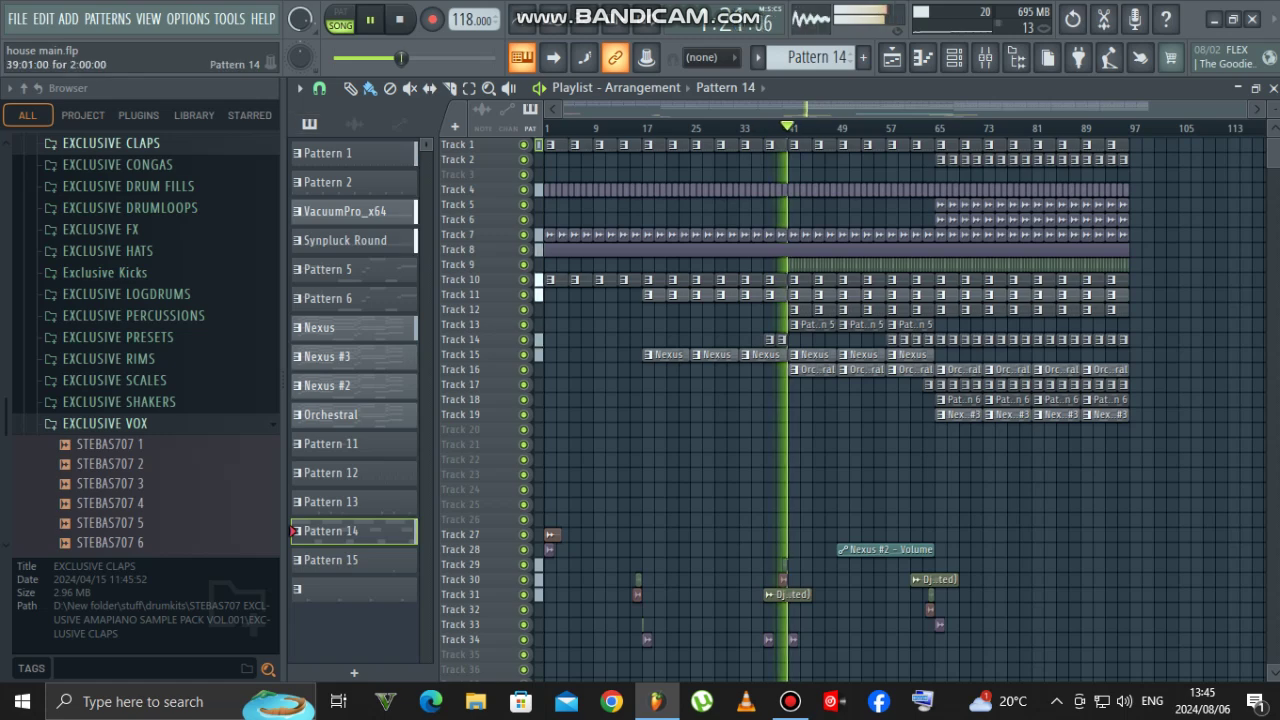
left_click(800, 340)
left_click_drag(832, 340, 866, 340)
left_click(879, 340)
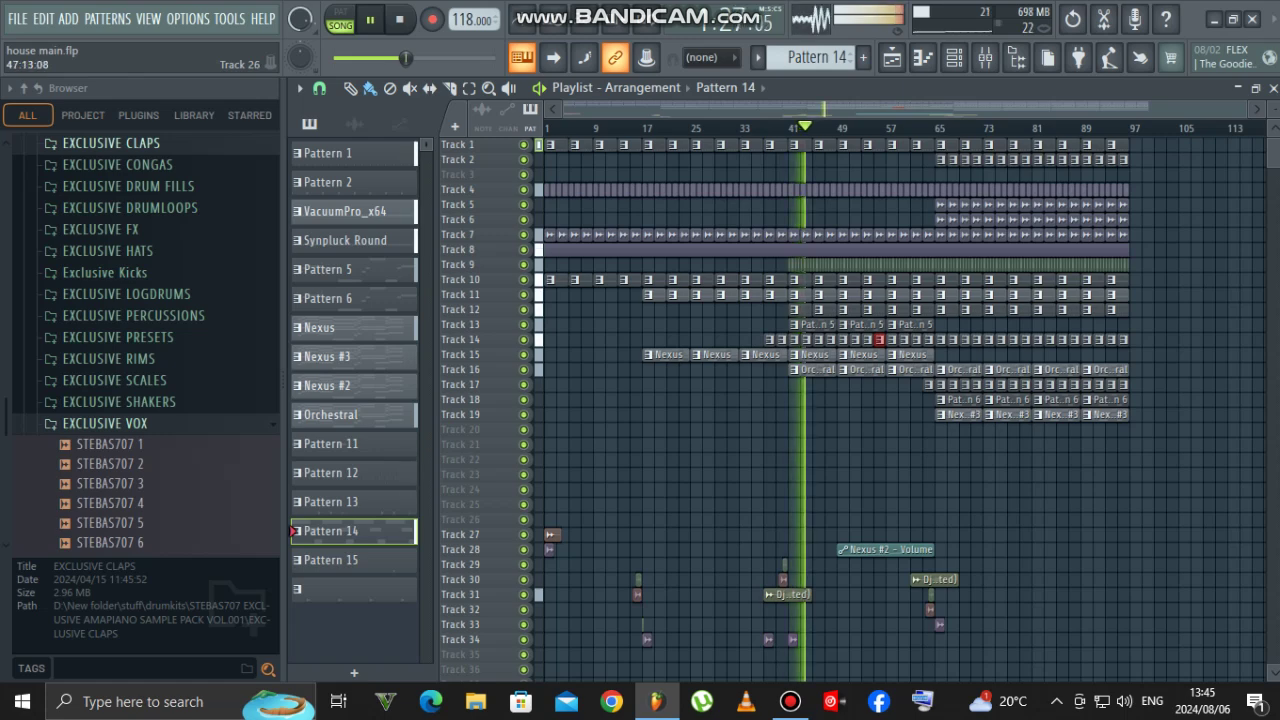
right_click(823, 370)
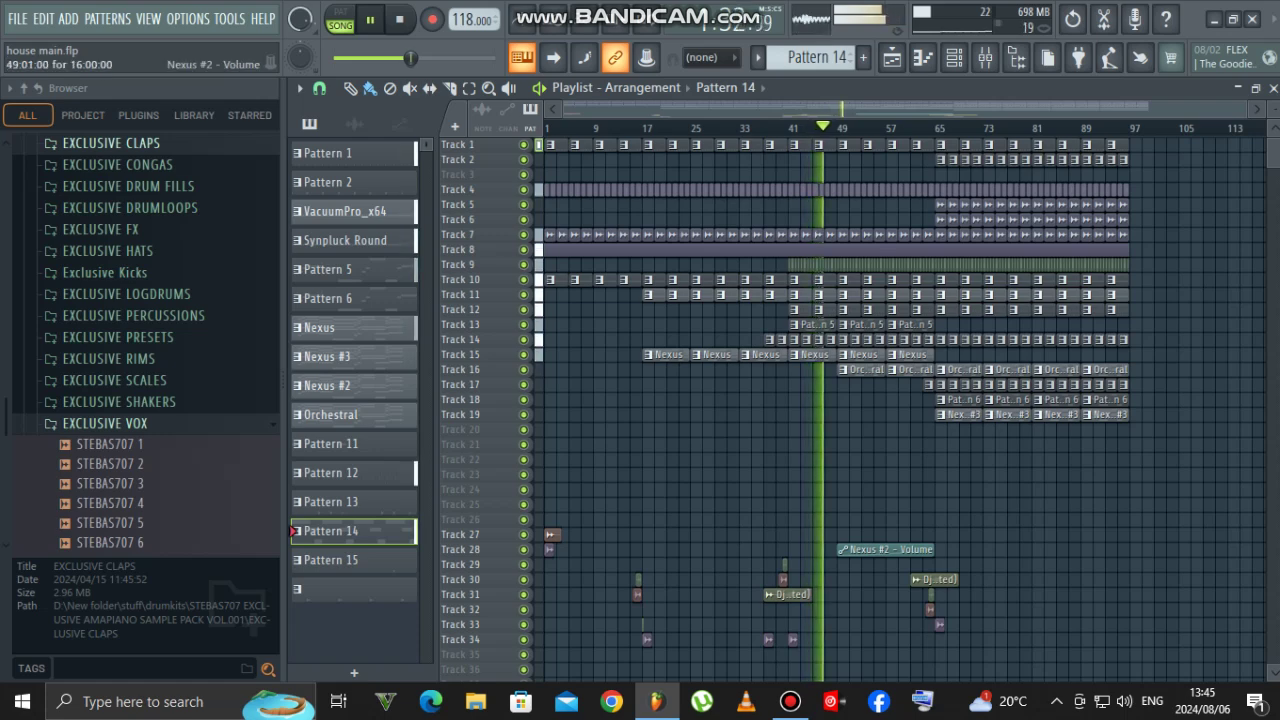
Step: Examine the automation curve of the Nexus #2 - Volume clip on Track 28, then close its editor
left_click(888, 550)
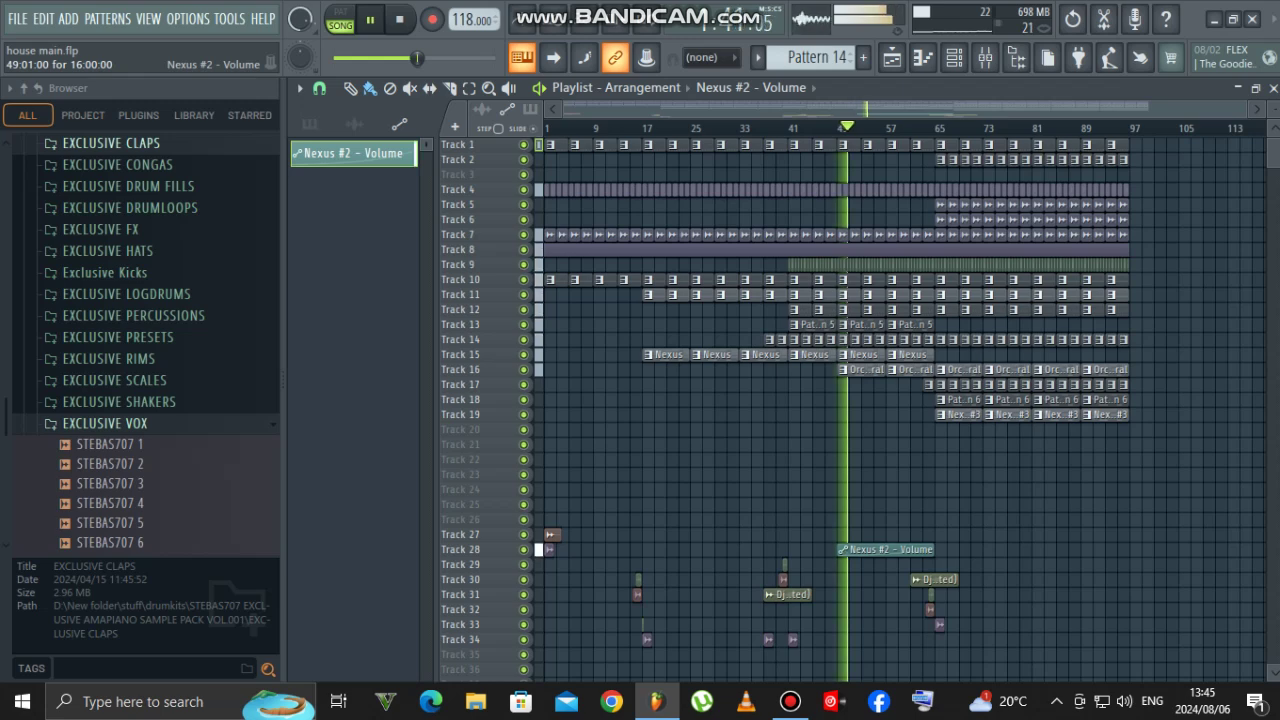
double_click(892, 549)
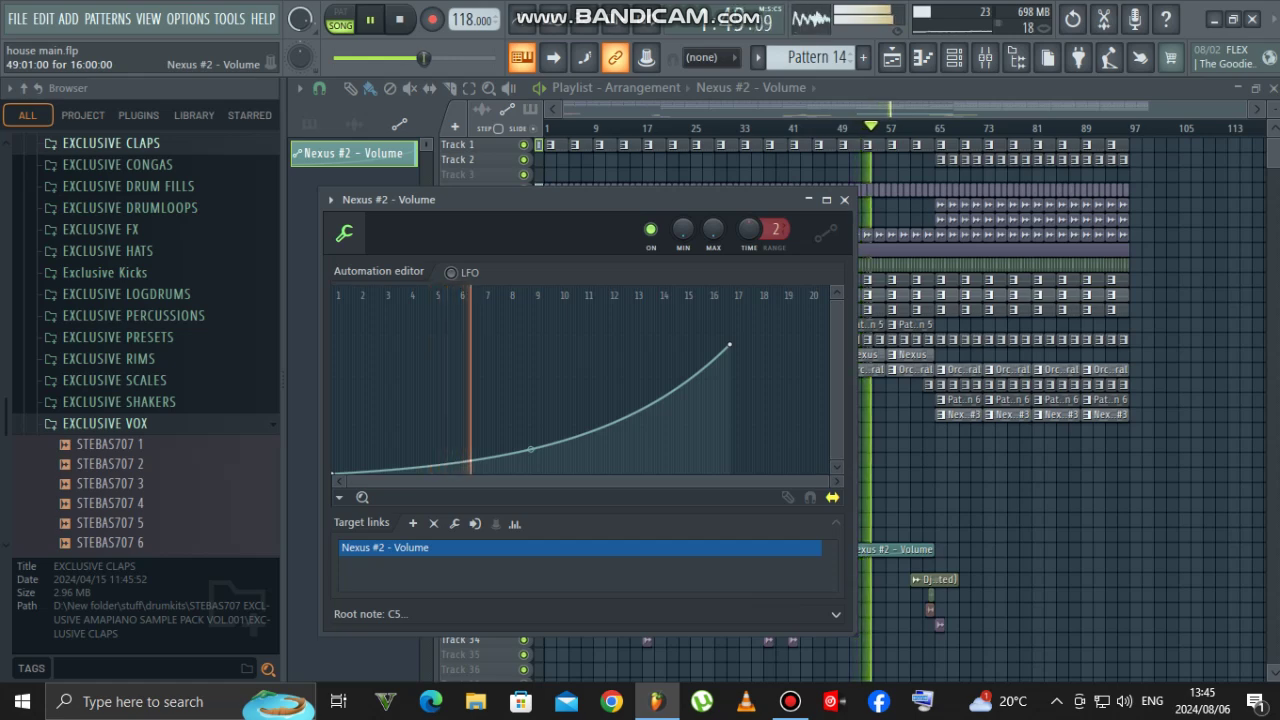
key("Escape")
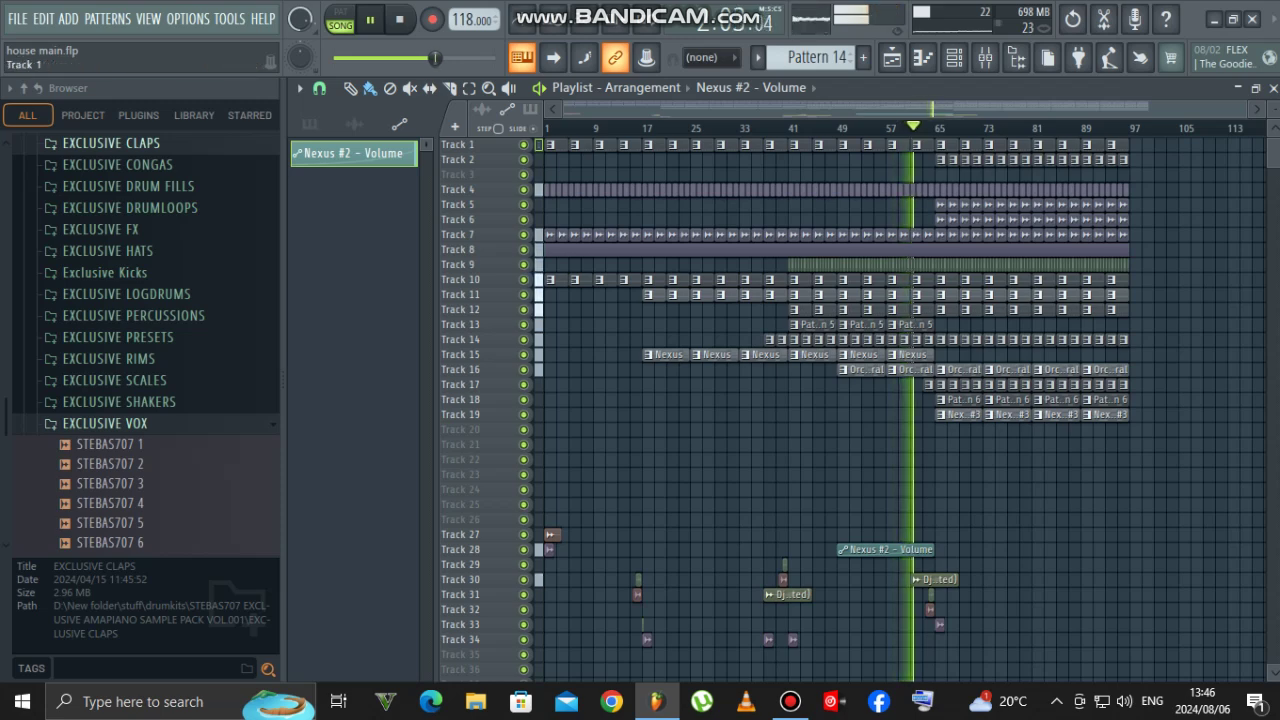
Step: Place Pattern 2 clips on Track 3 at bars 97 and 99
left_click(310, 123)
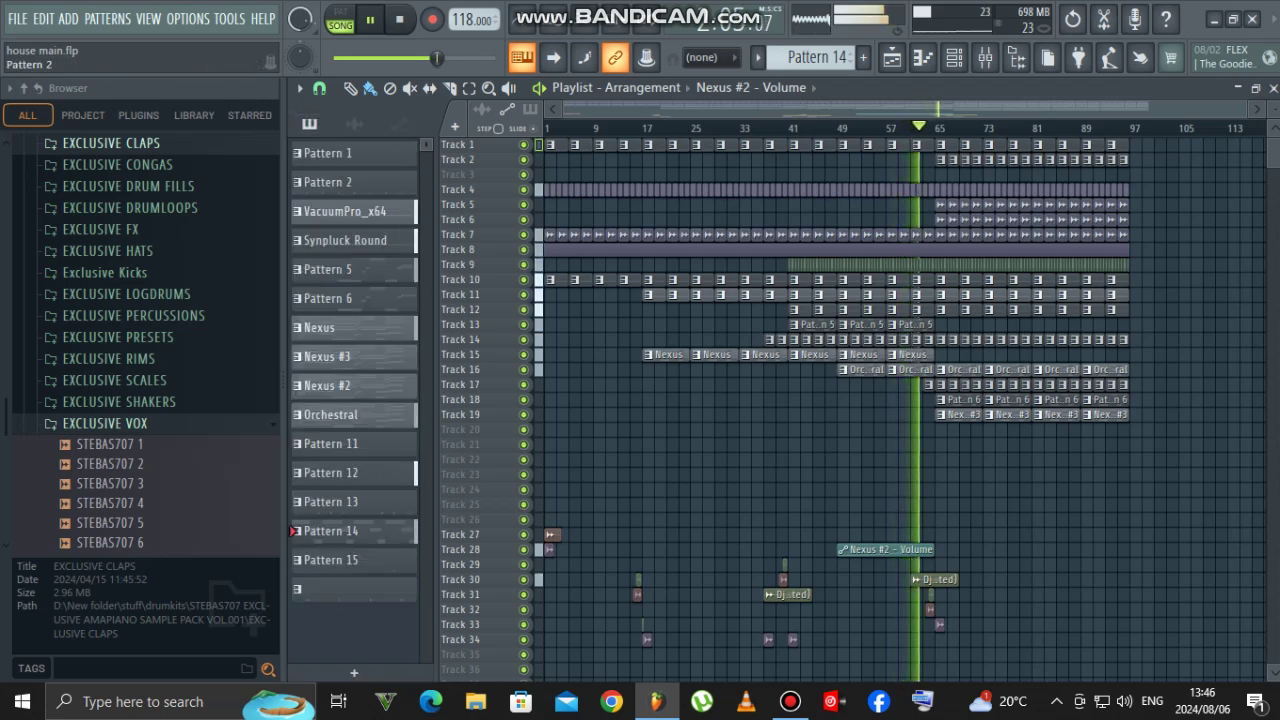
left_click(326, 182)
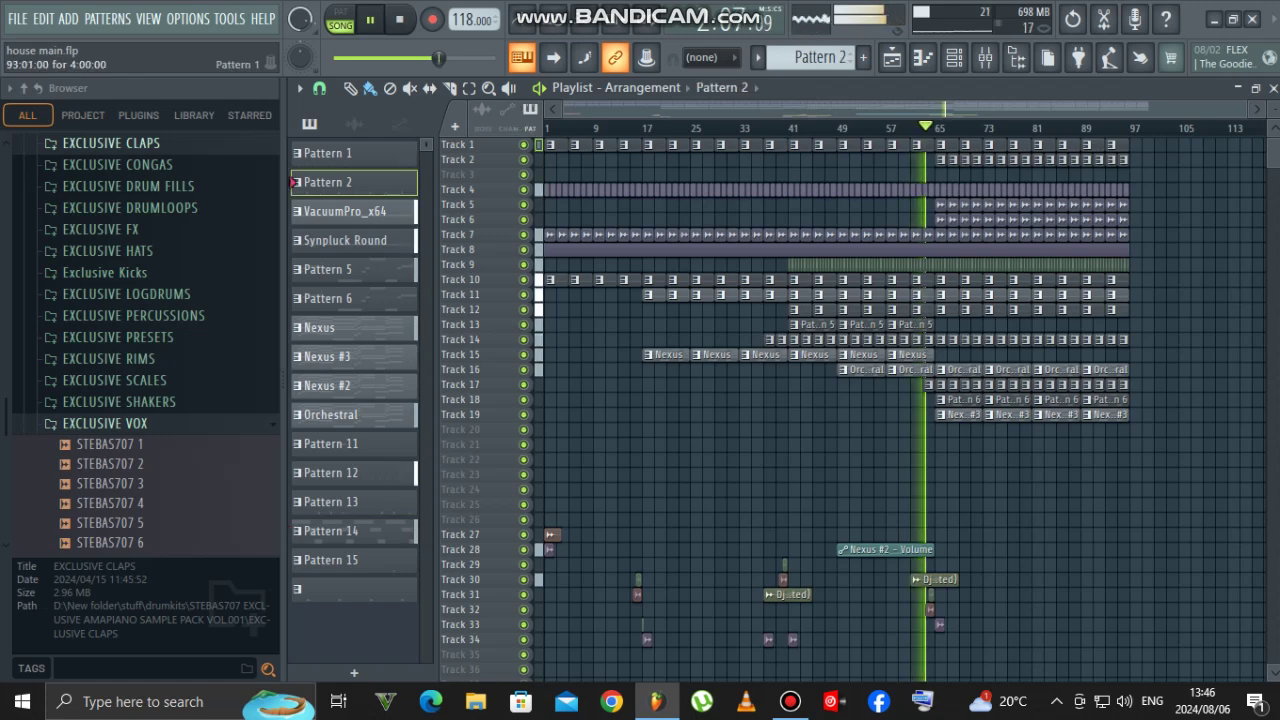
left_click_drag(1138, 146, 1137, 160)
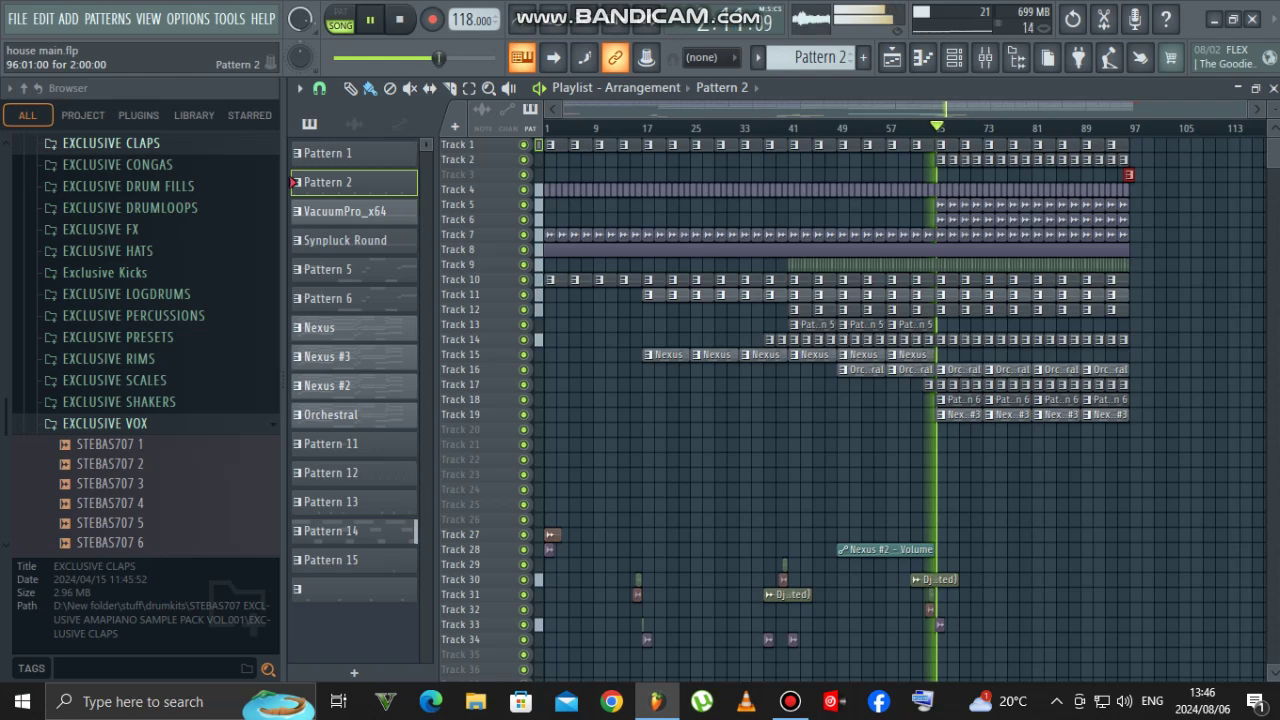
left_click_drag(564, 109, 950, 109)
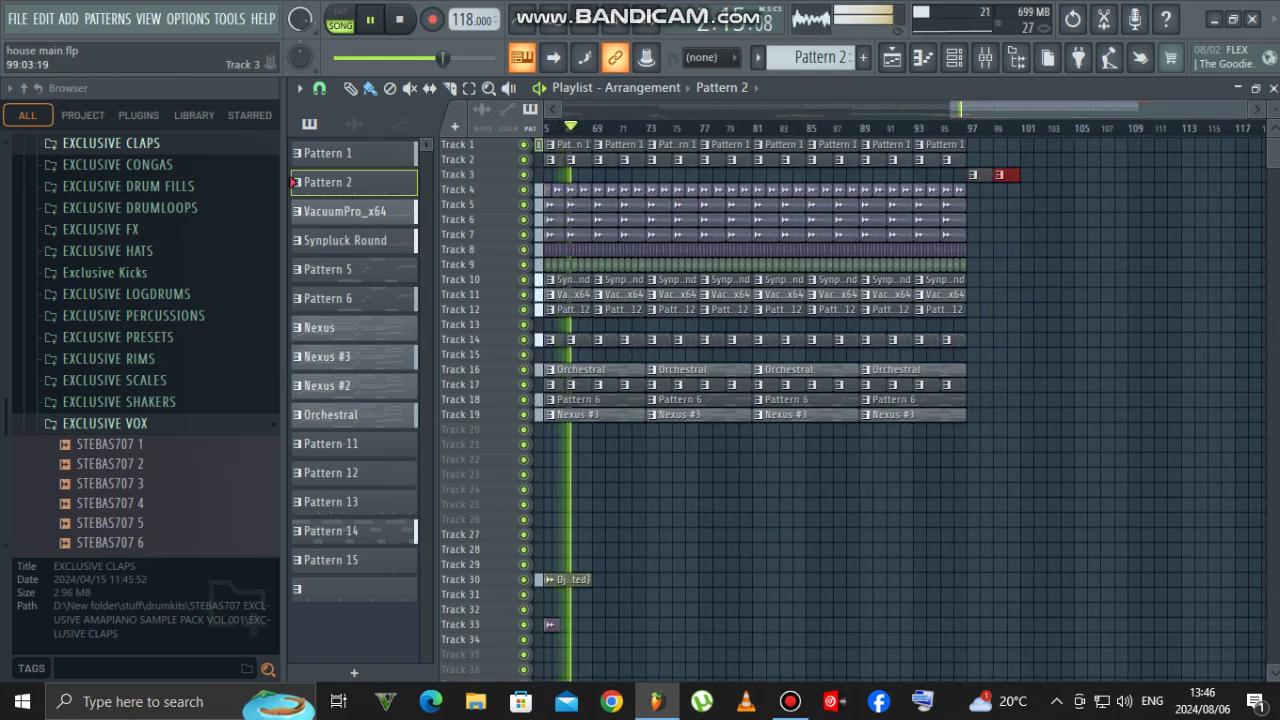
Step: Examine which channels have steps in Pattern 13 in the channel rack, then return to the playlist
left_click(330, 501)
left_click(953, 57)
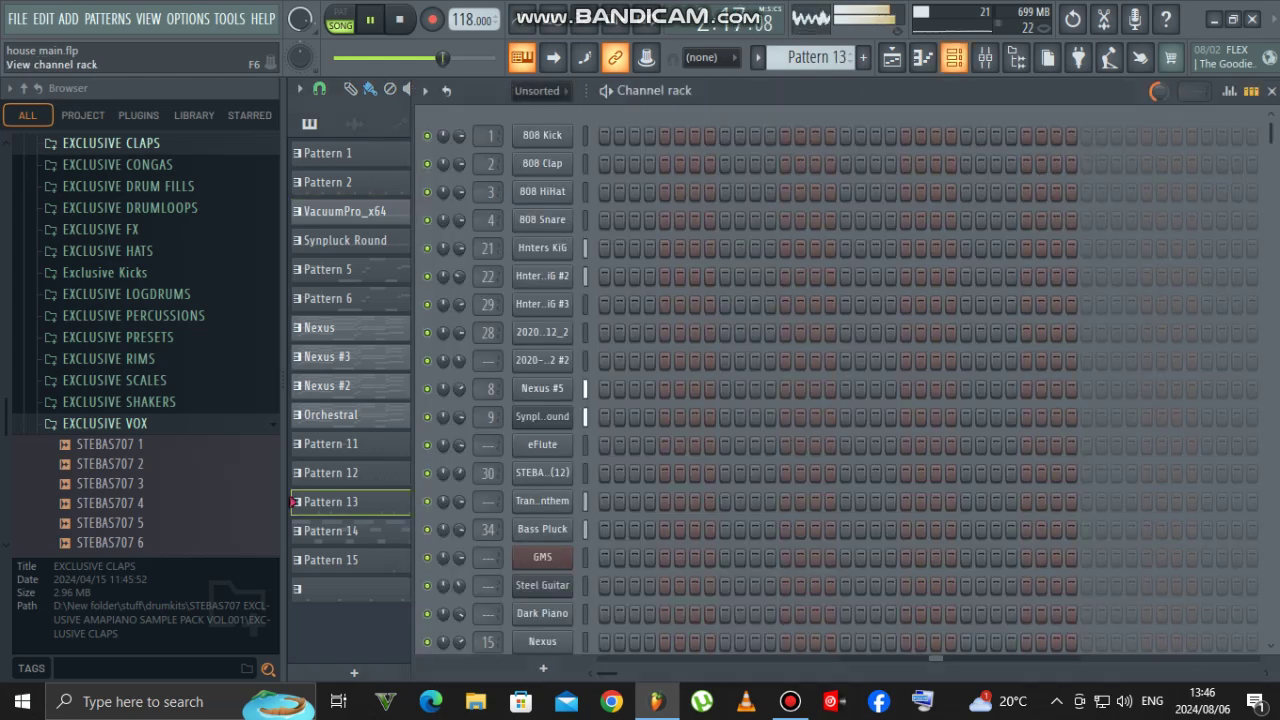
scroll(542, 380, "down", 6)
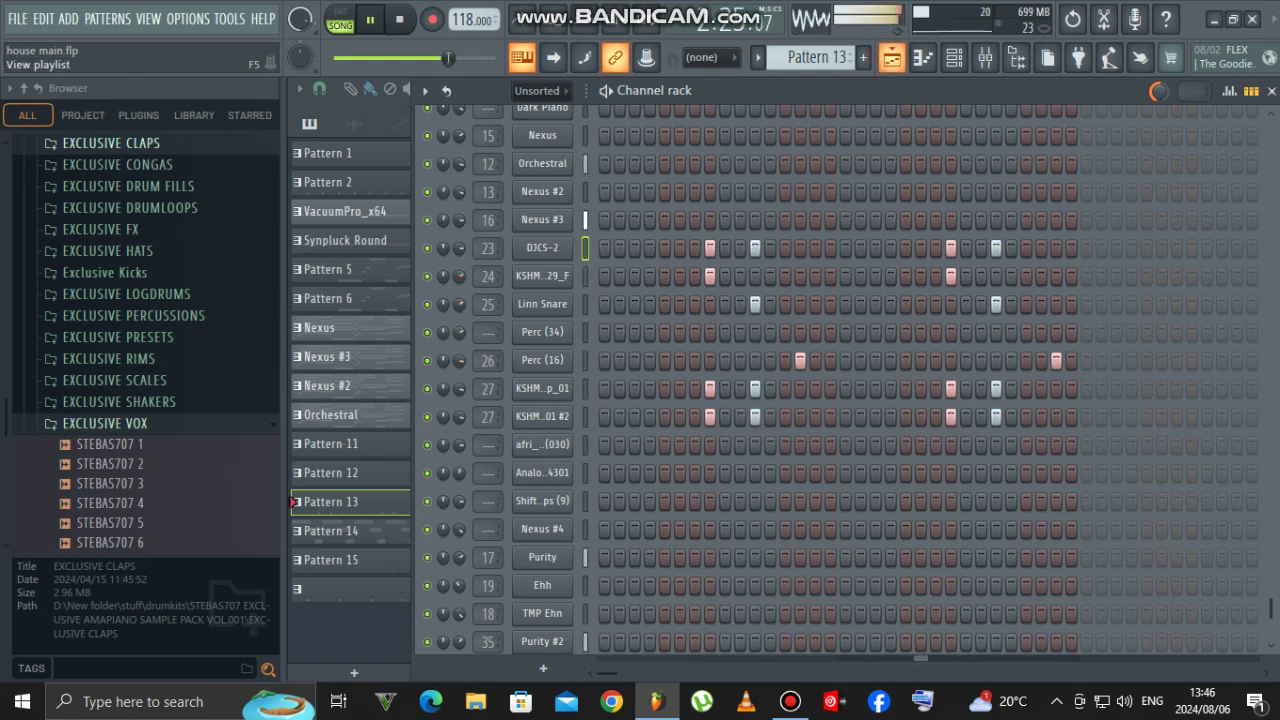
left_click(522, 57)
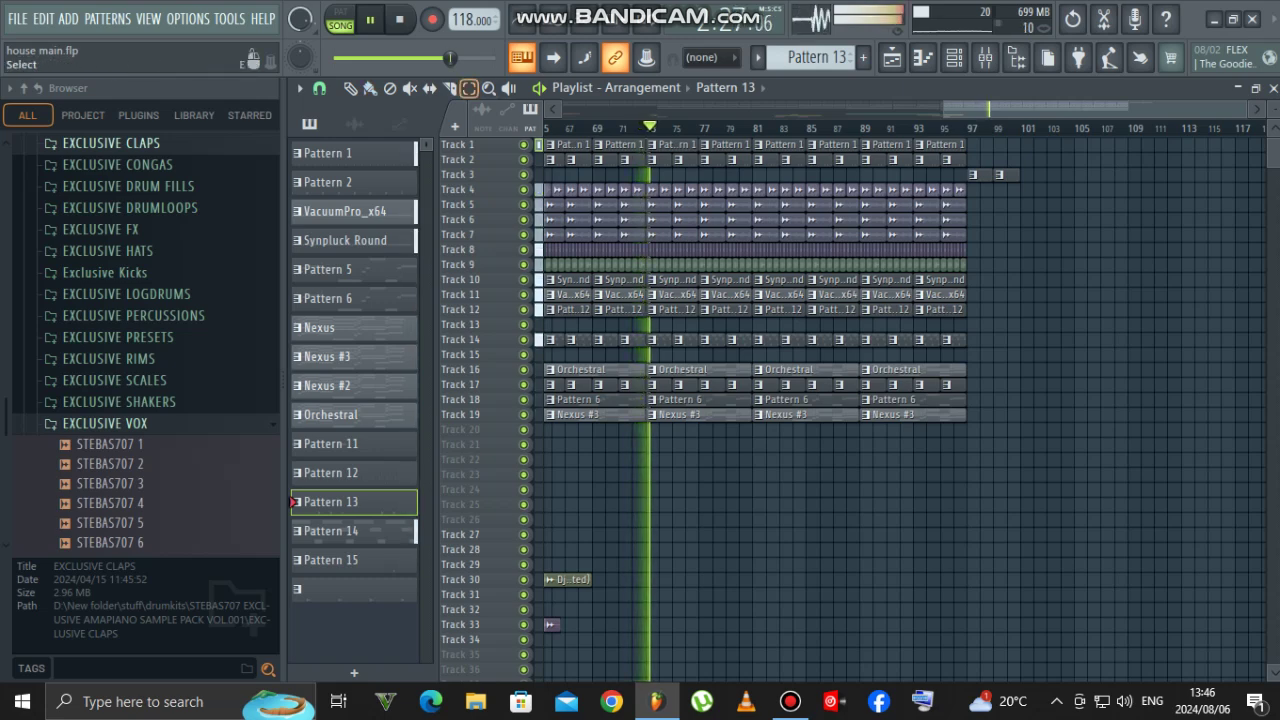
Step: Duplicate the eight bars of clips on Tracks 4 to 12 from bar 89 so they continue from bar 97
mouse_move(864, 326)
left_mouse_down()
mouse_move(983, 185)
mouse_move(862, 328)
mouse_move(862, 311)
left_mouse_up()
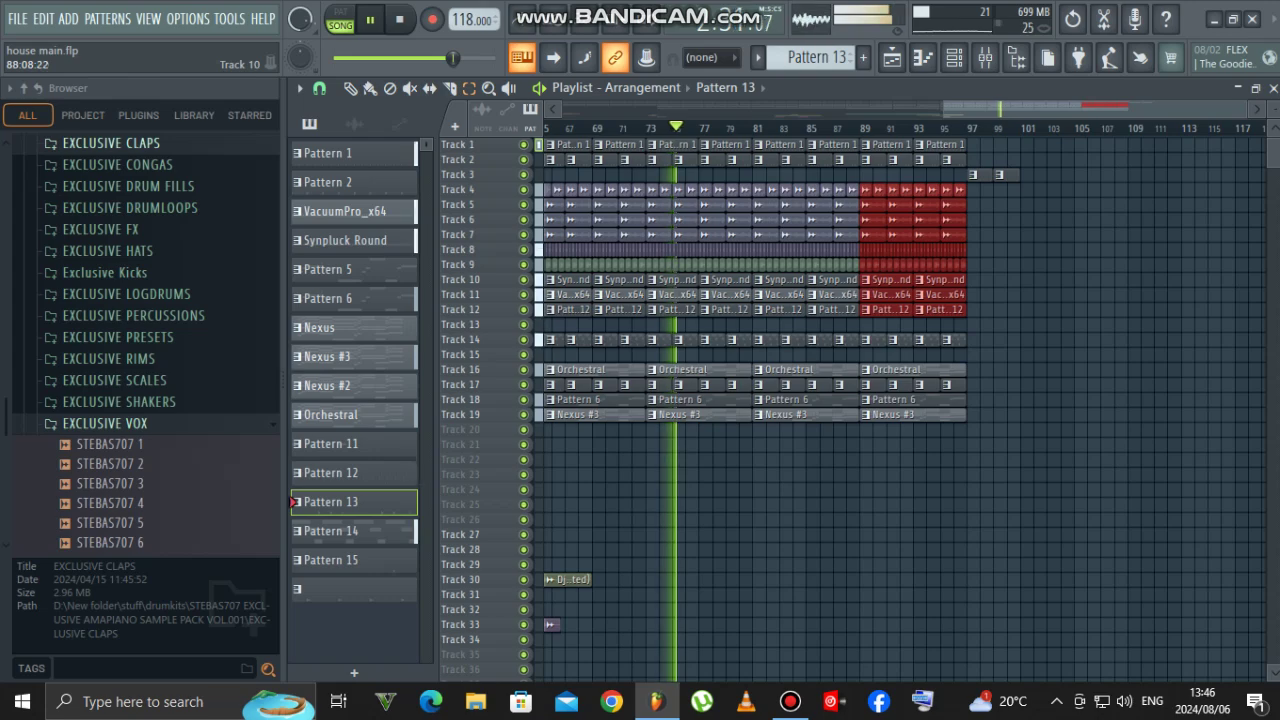
key("ctrl+b")
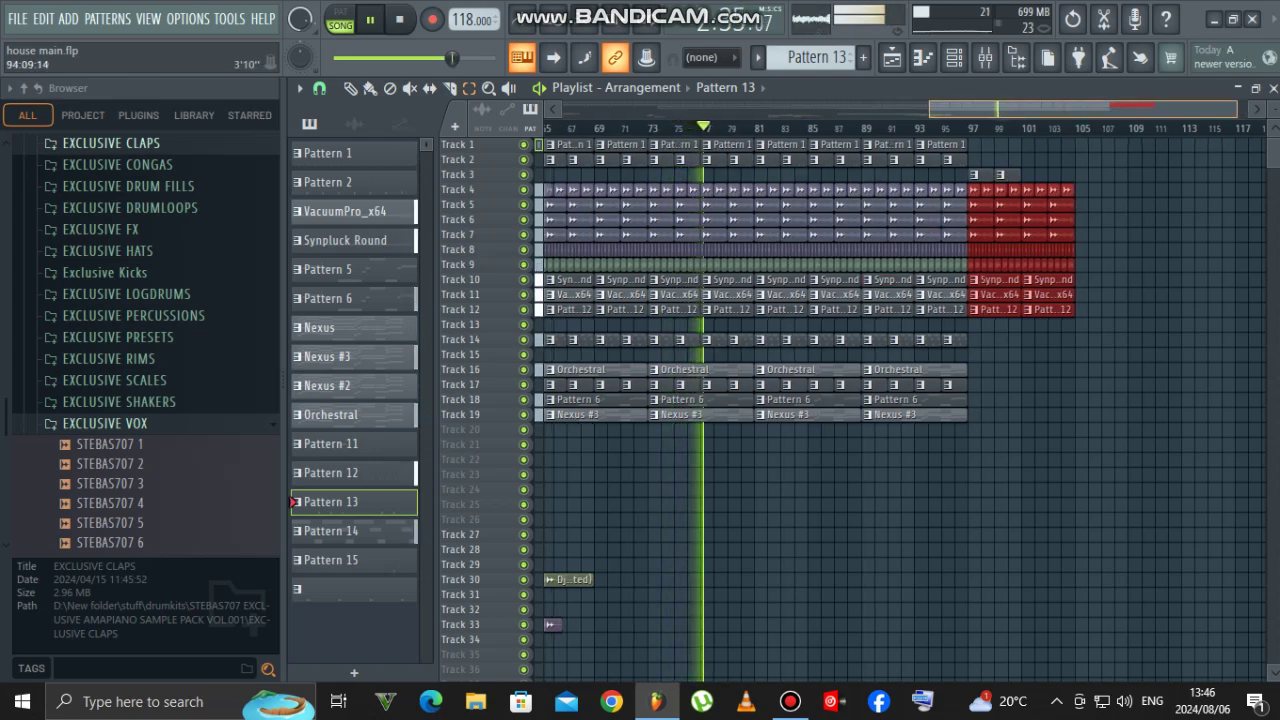
Step: Copy the effect clips on Tracks 30 to 33 around bar 65 to around bar 97, and add Pattern 2 clips on Track 3 at bars 101 and 103
left_click_drag(930, 109, 833, 109)
left_click_drag(672, 560, 744, 645)
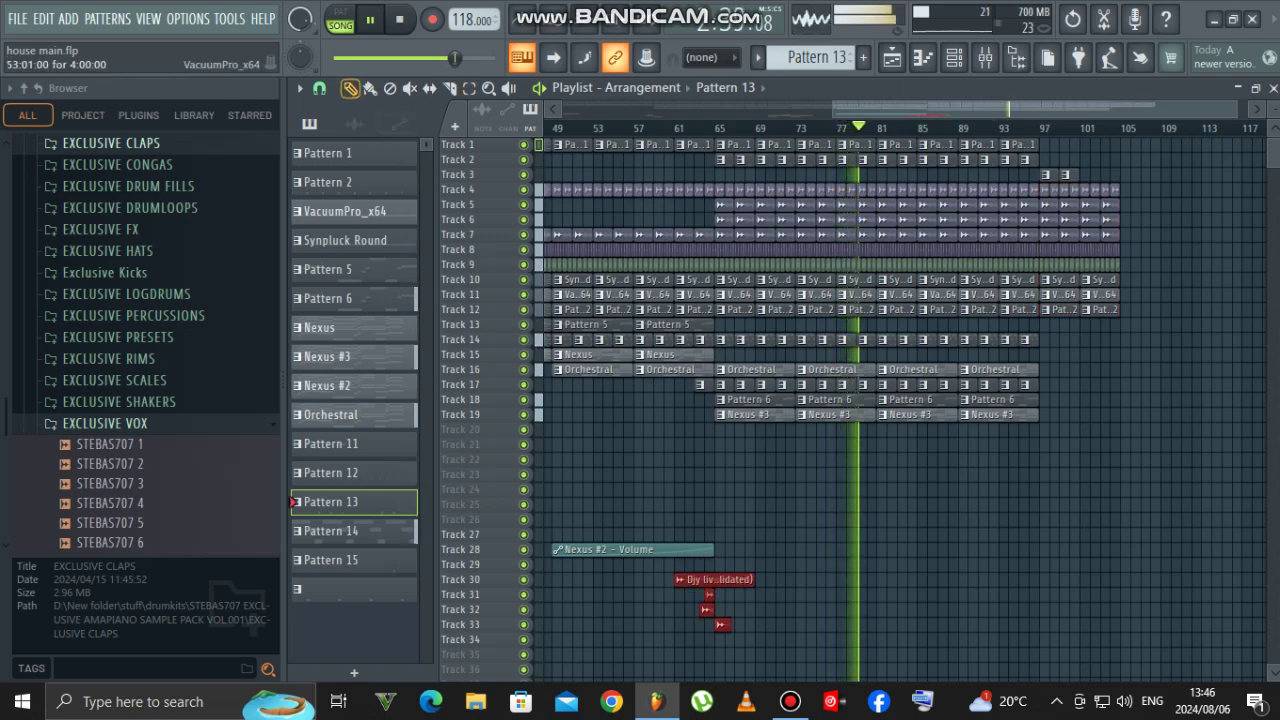
left_click_drag(713, 579, 1027, 579)
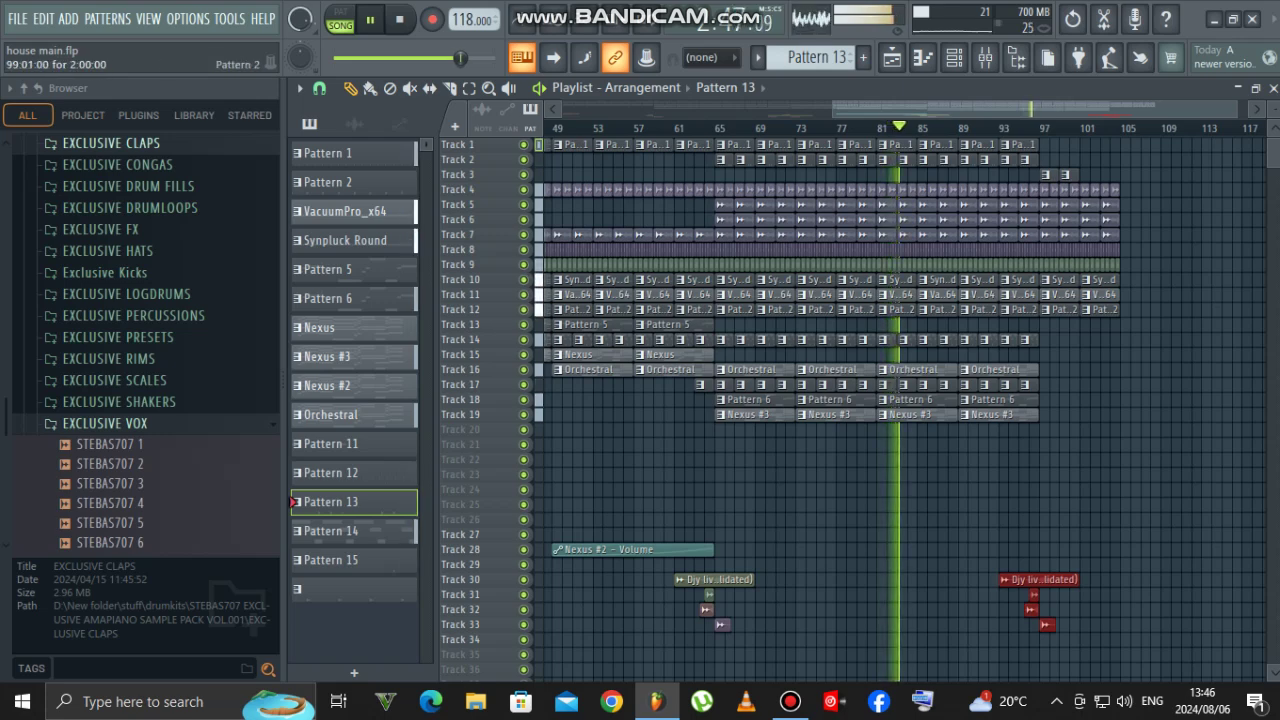
left_click(1070, 175)
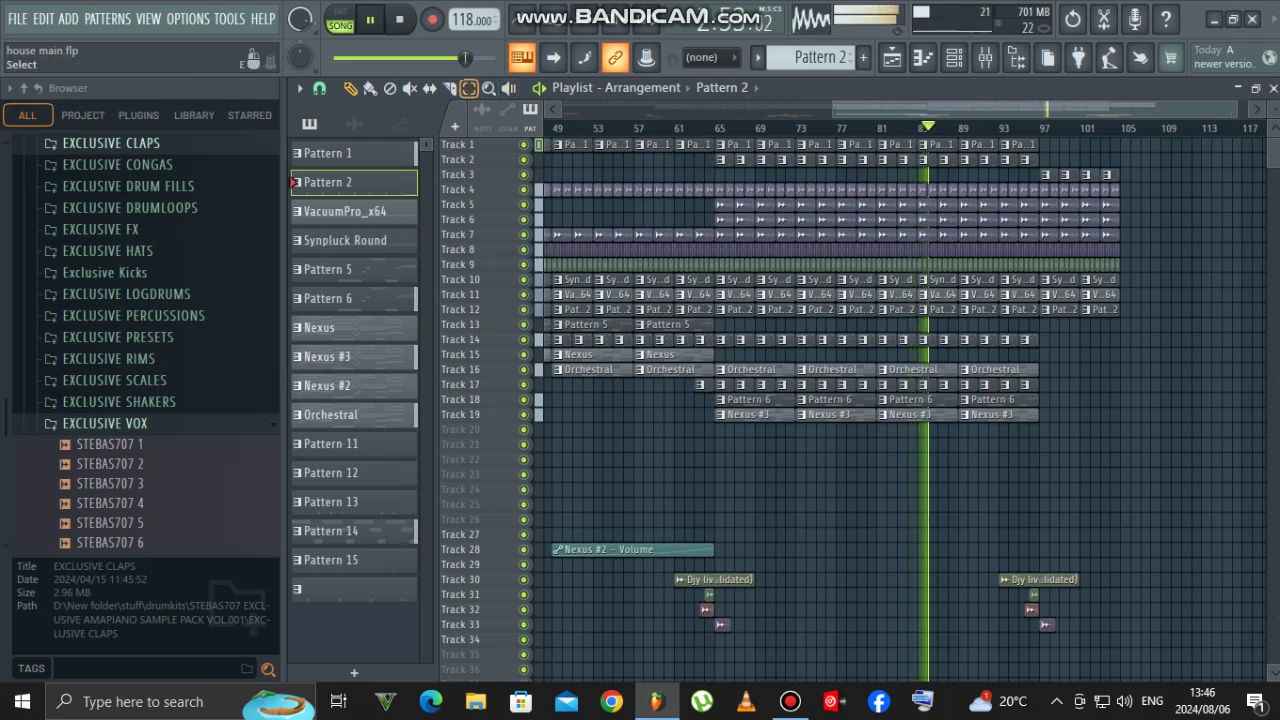
Step: Duplicate the clips on Tracks 16 to 19 from bar 89 to bar 97, and delete the duplicated Nexus #3 clip
left_click_drag(1047, 364, 964, 435)
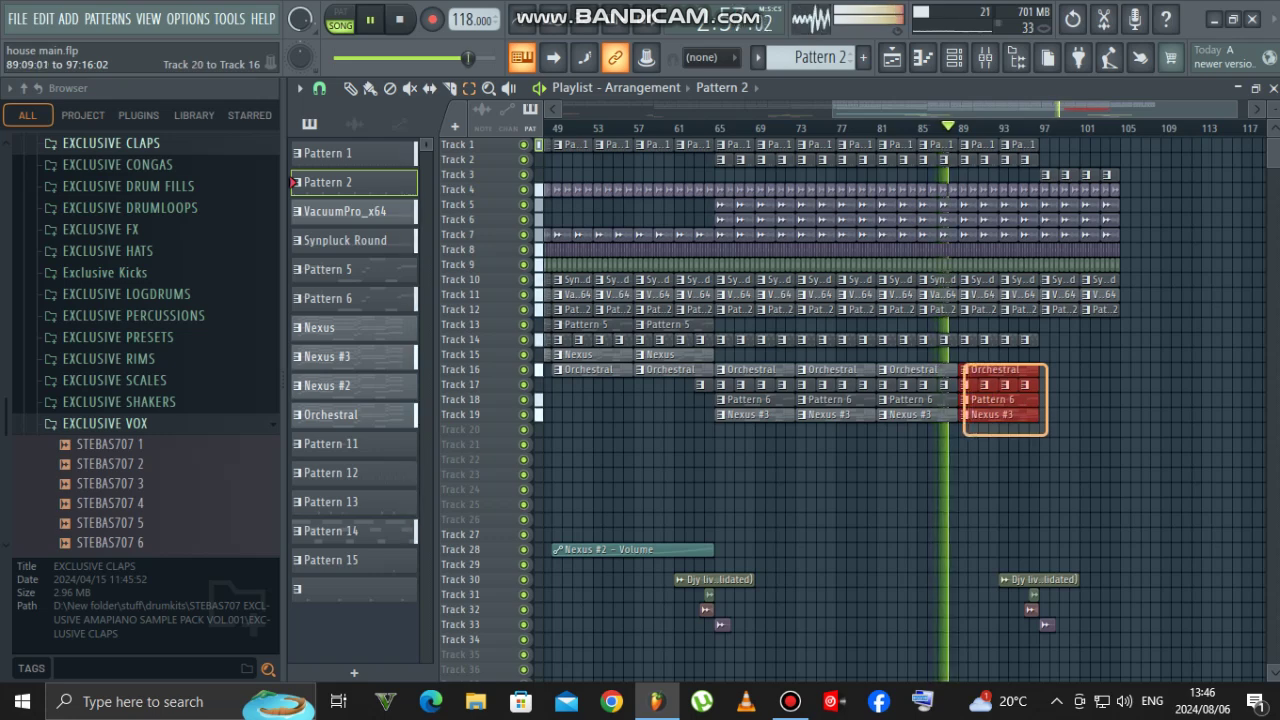
key("ctrl+b")
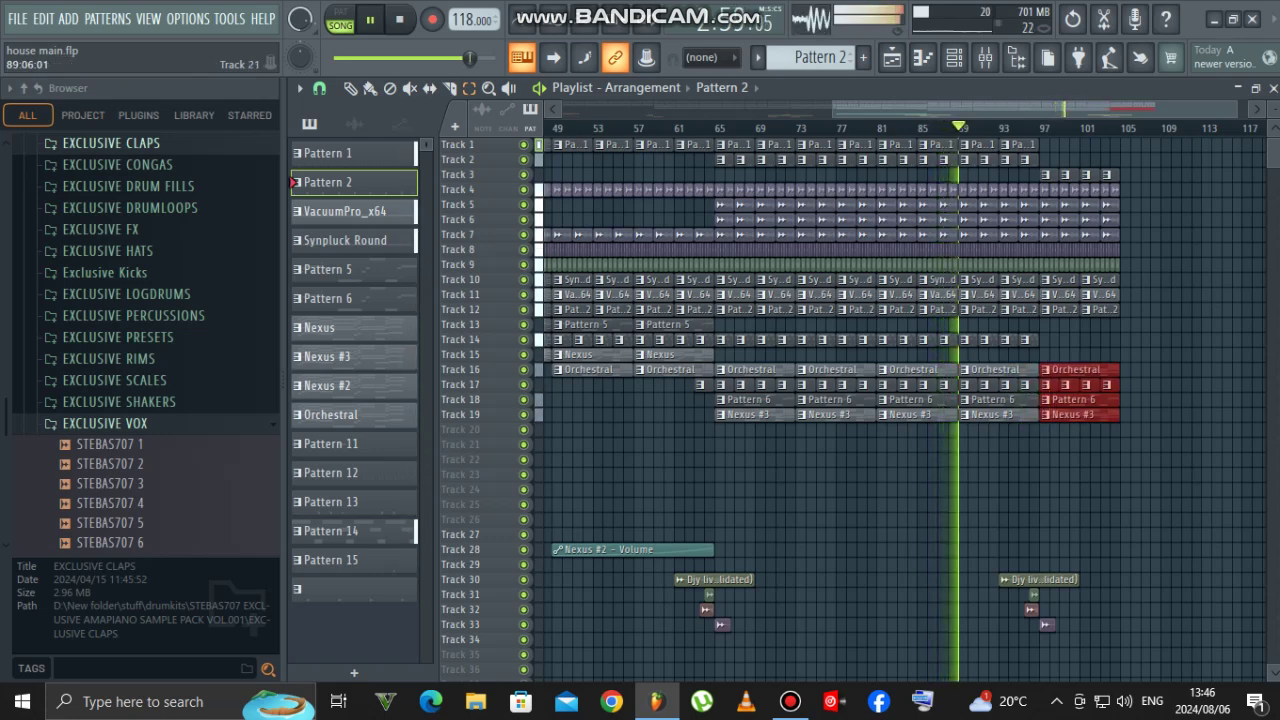
left_click_drag(1091, 408, 1072, 417)
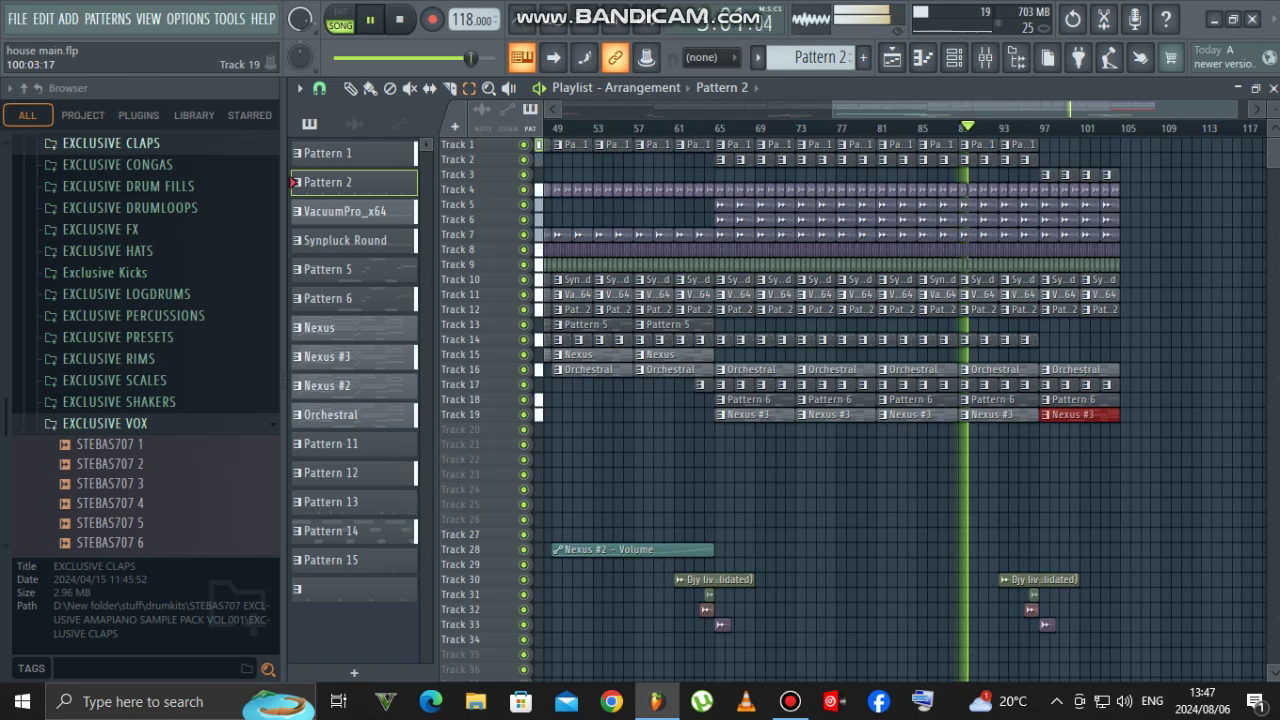
key("Delete")
Step: Extend the Pattern 14 clips on Track 14 up to bar 105, and delete the Pattern 2 clip at bar 97 on Track 3
mouse_move(1000, 356)
left_mouse_down()
mouse_move(1028, 346)
mouse_move(1009, 354)
left_mouse_up()
key("ctrl+b")
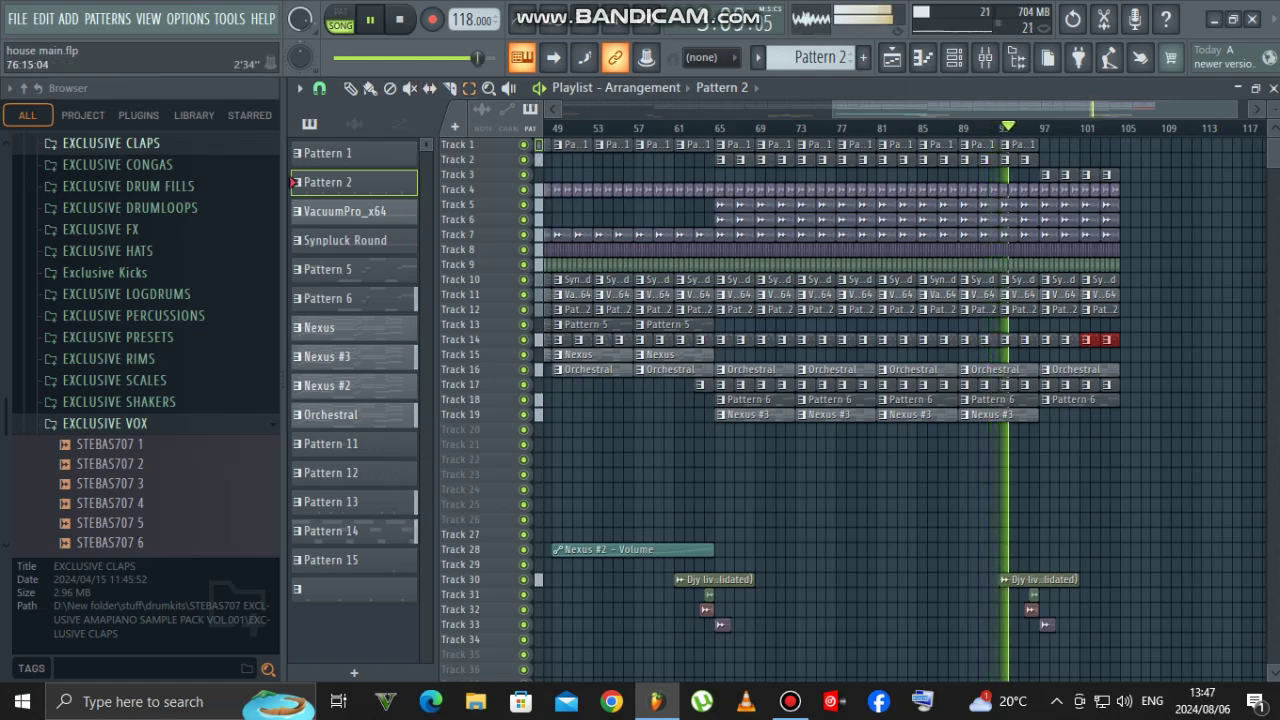
left_click_drag(834, 108, 994, 108)
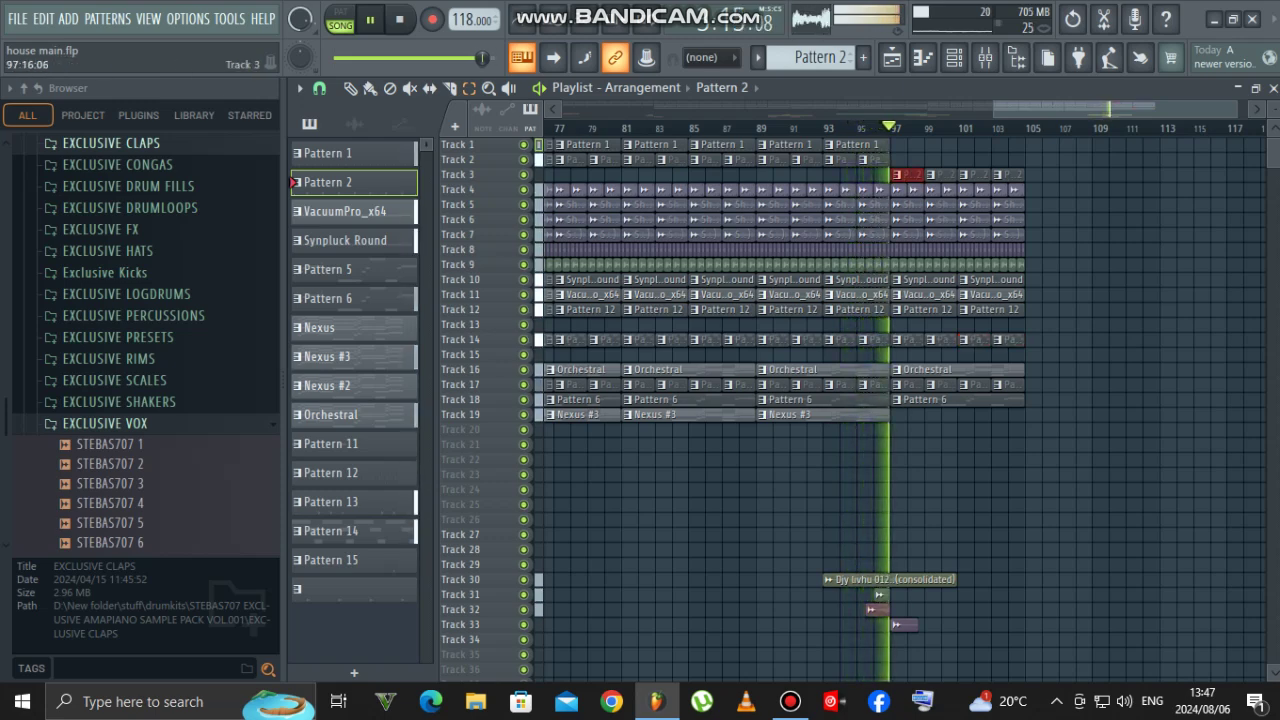
left_click(350, 89)
right_click(908, 175)
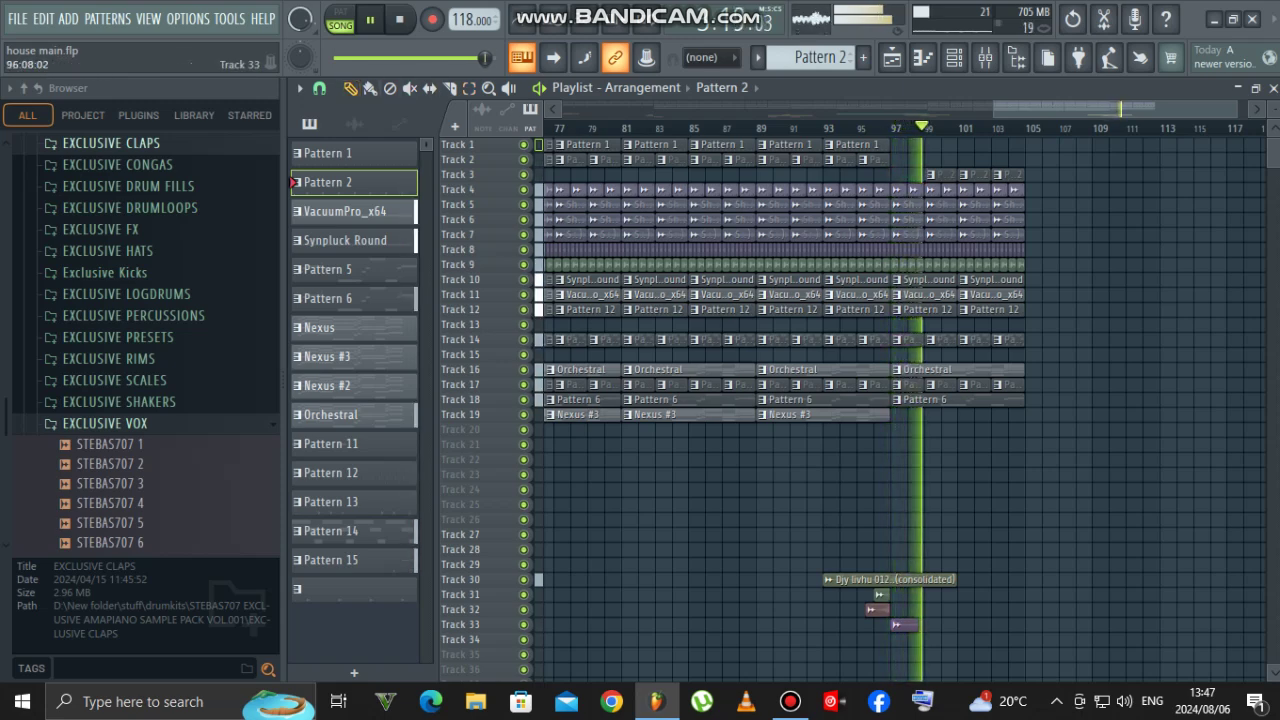
Step: Add a second Cymbal Crash 003 Gong clip on Track 33 at bar 99 and replay the section from about bar 90
left_click(905, 625)
left_click(946, 625)
left_click(773, 127)
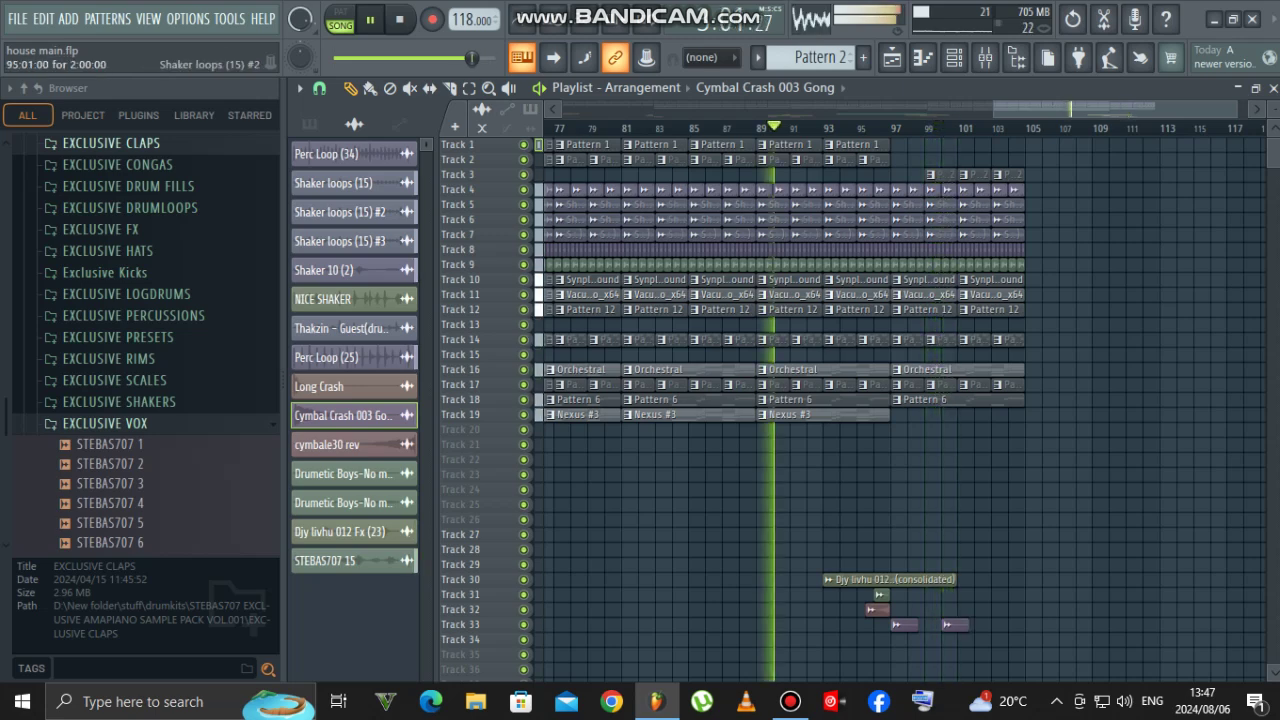
left_click_drag(955, 625, 938, 625)
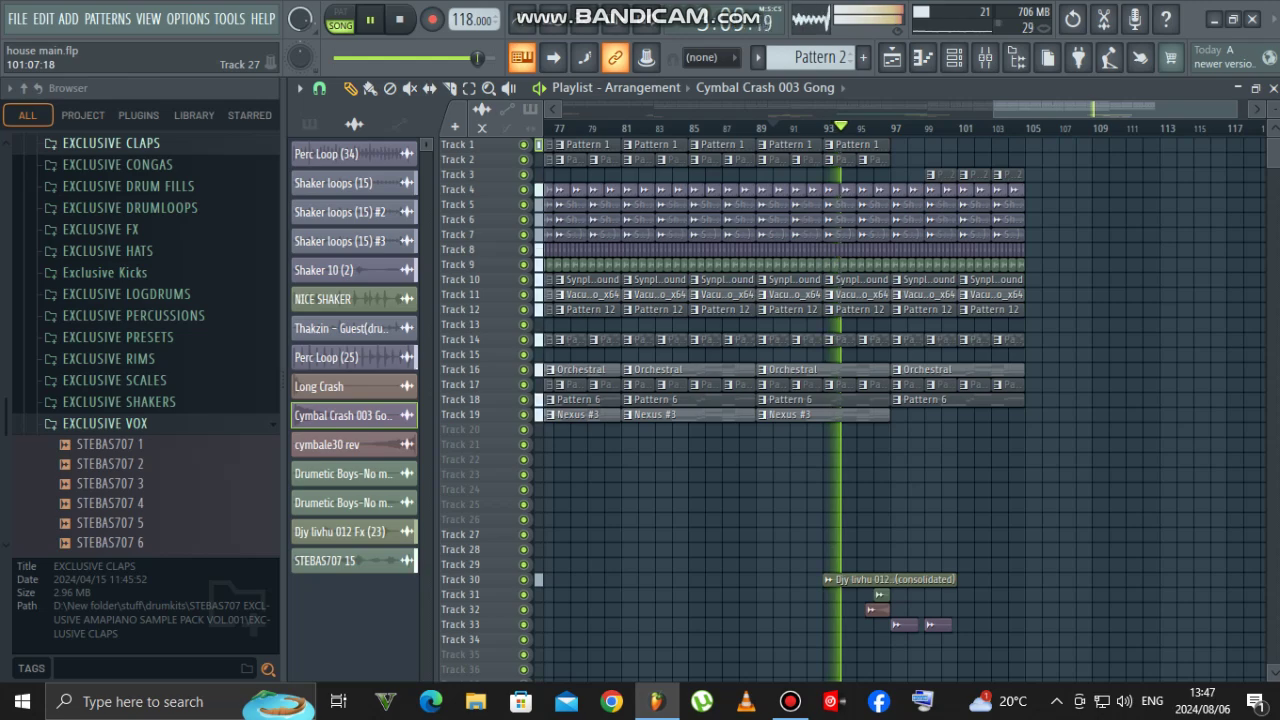
left_click(790, 701)
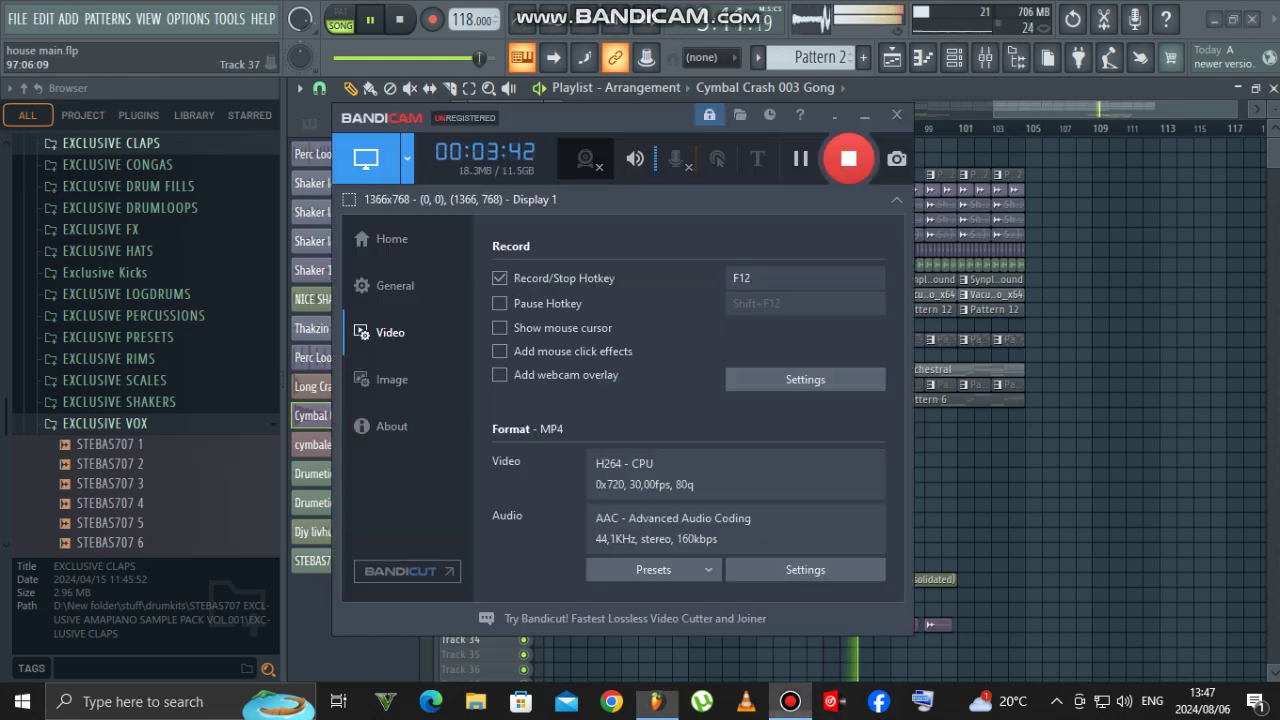
left_click(656, 701)
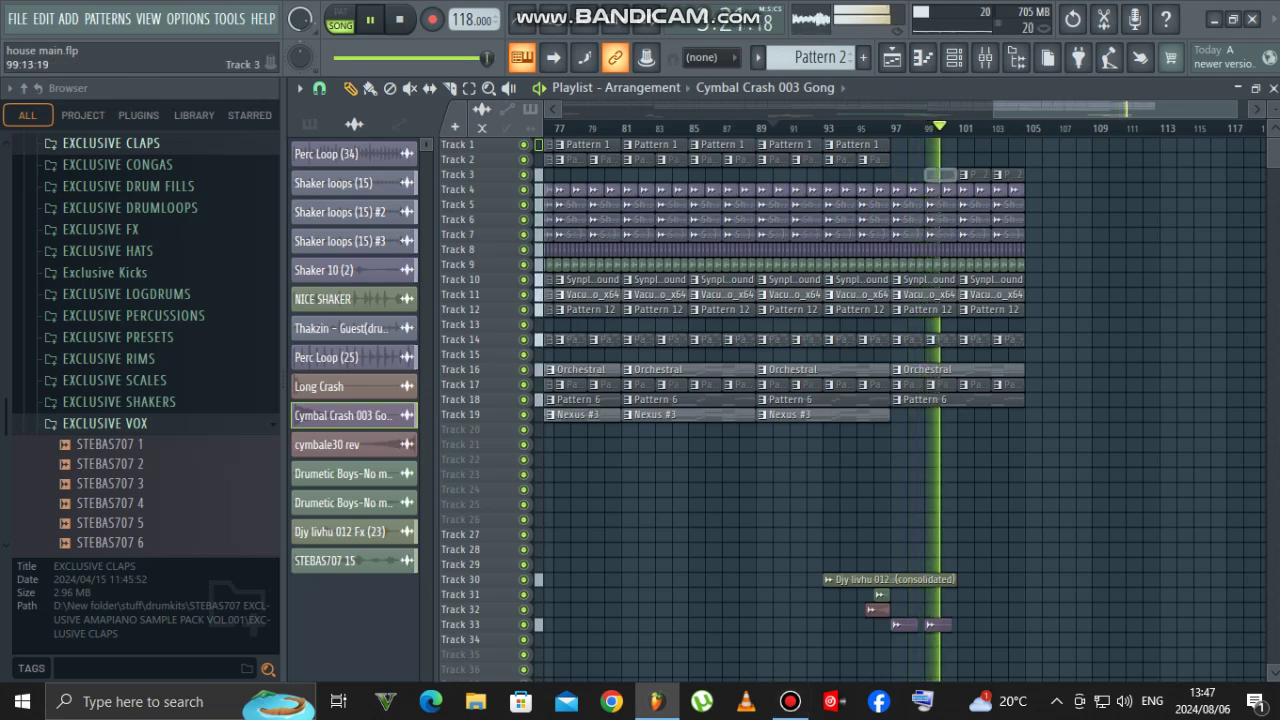
Step: Delete the crash and Pattern 2 clips at bar 99, move the remaining Pattern 2 clips on Track 3 to bars 105 and 107, and stop playback
right_click(938, 625)
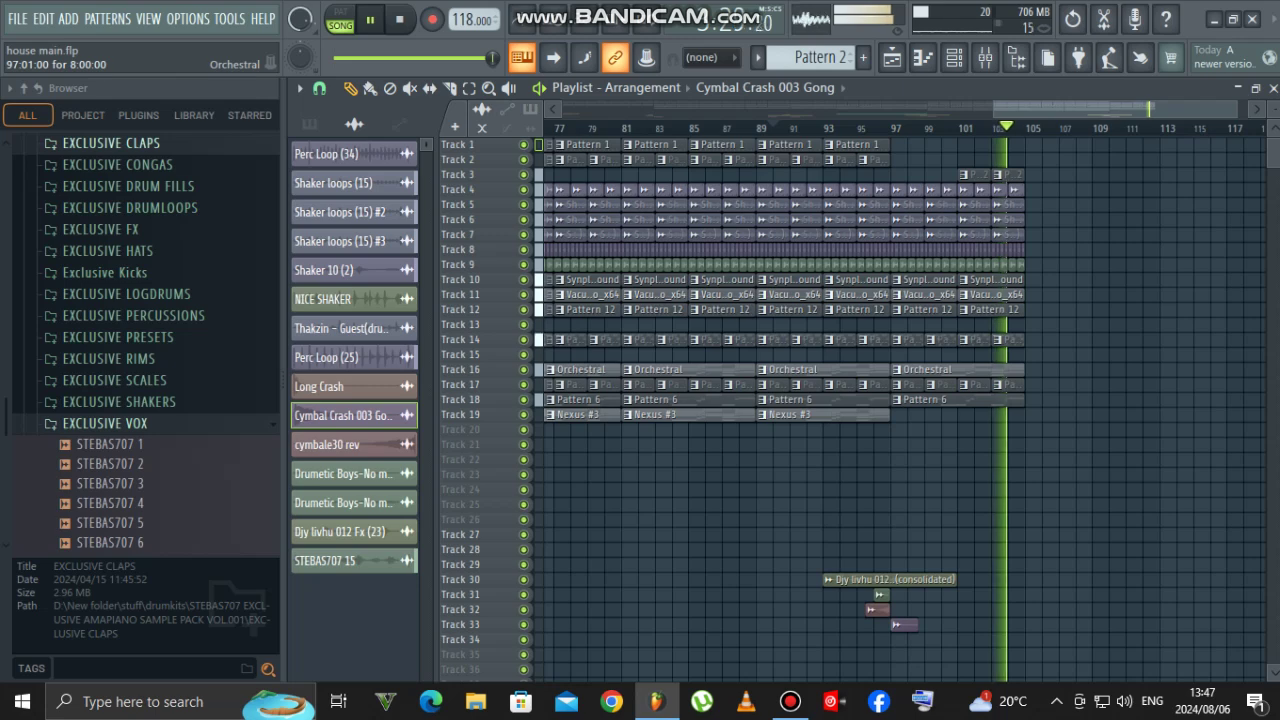
left_click_drag(969, 175, 1003, 175)
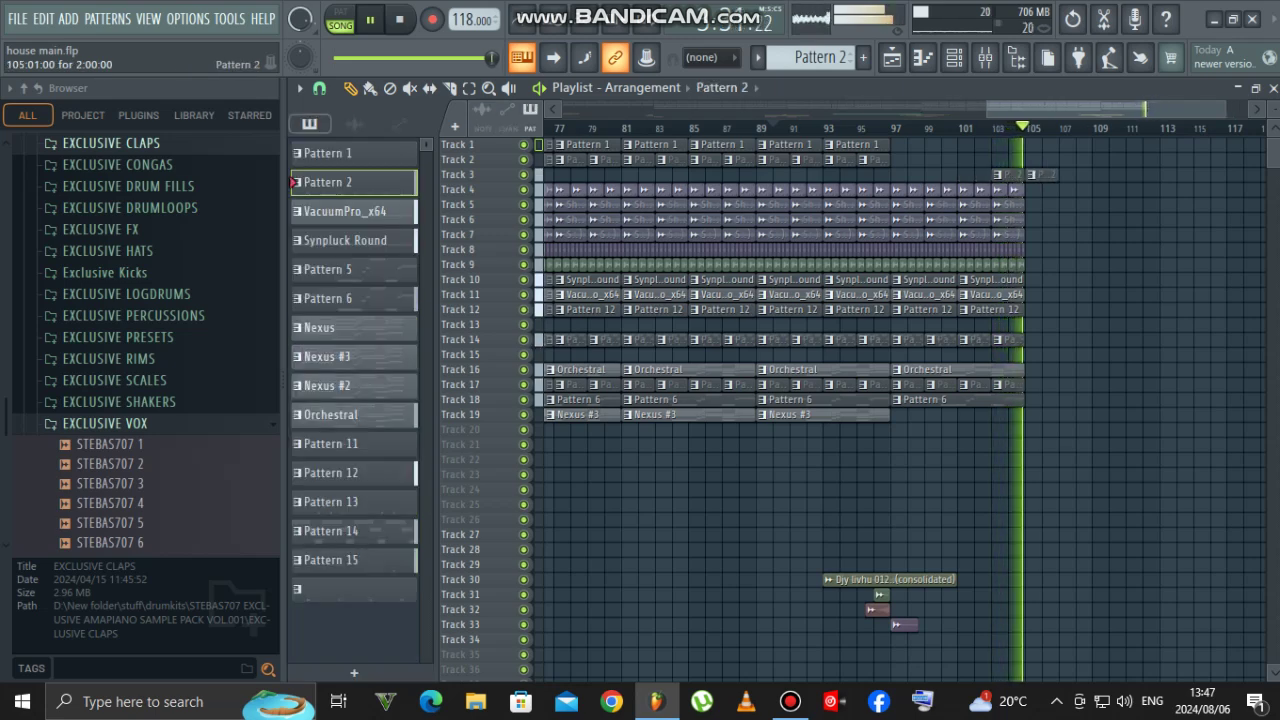
key("space")
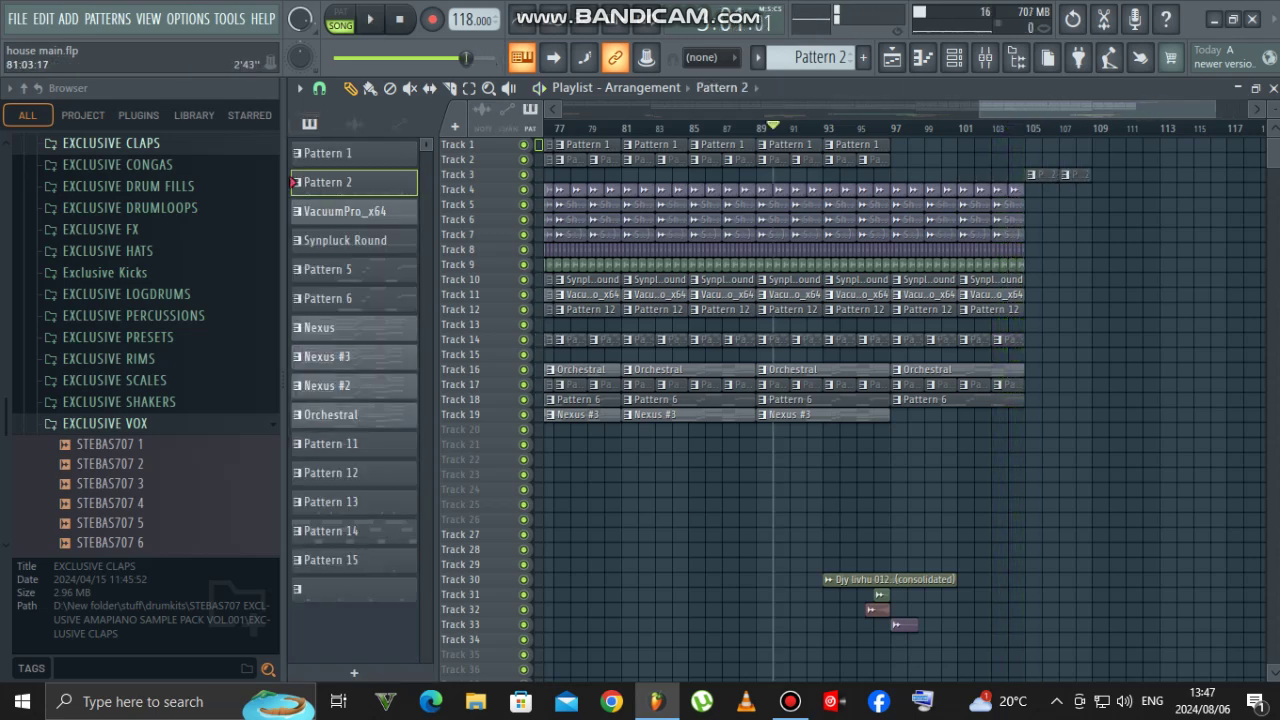
Step: Duplicate the clips on Tracks 10 to 18 from bar 97 to bar 105, delete the duplicated Orchestral clip, and start playback
left_click_drag(970, 330, 891, 438)
key("ctrl+b")
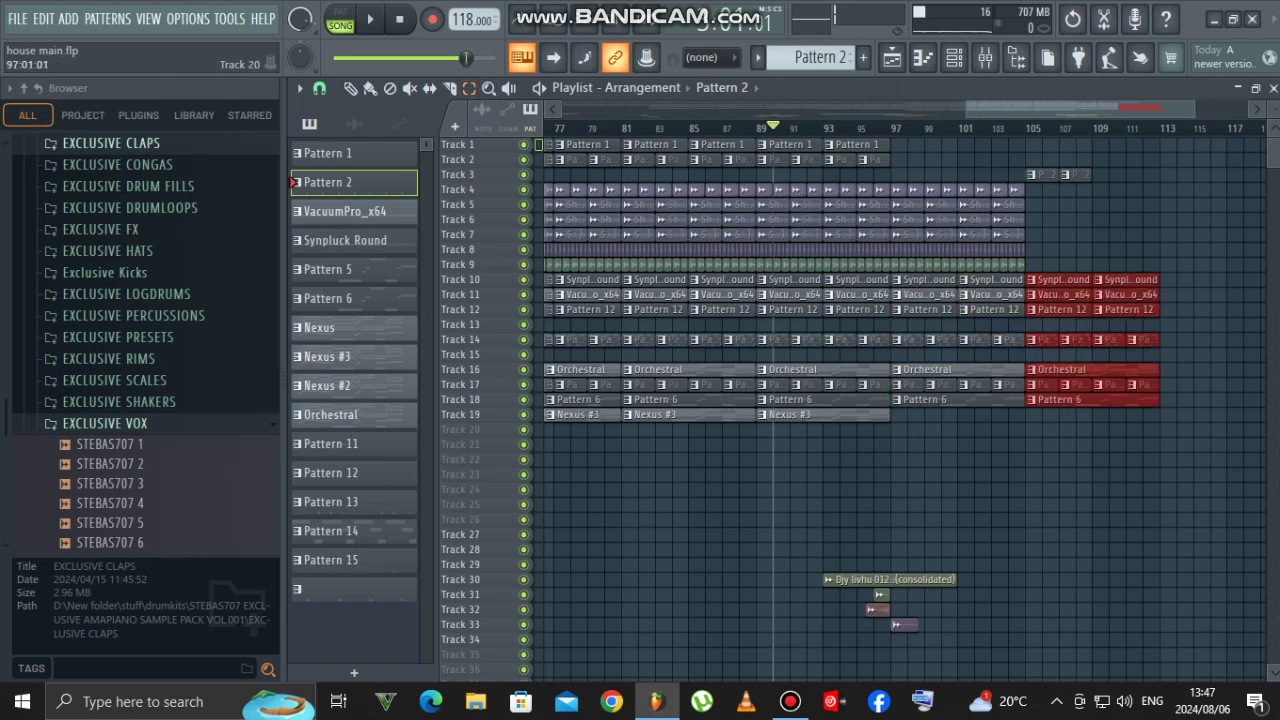
left_click(1098, 370, "ctrl")
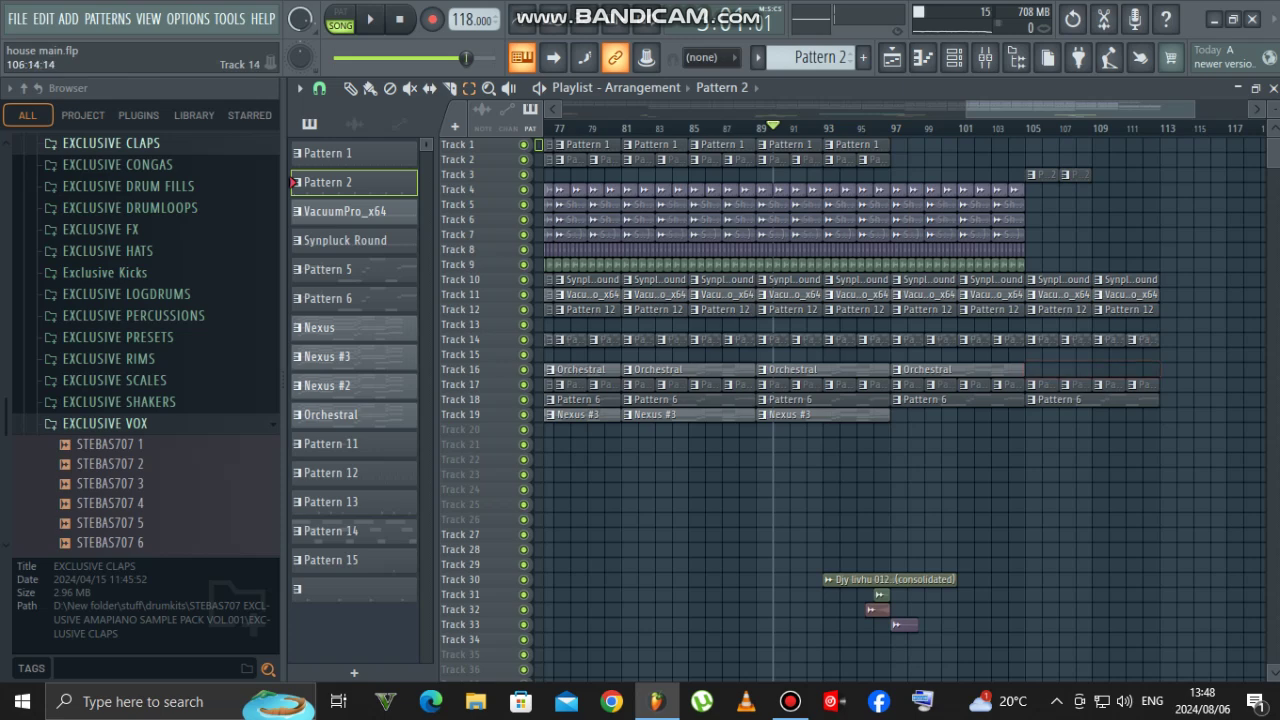
key("space")
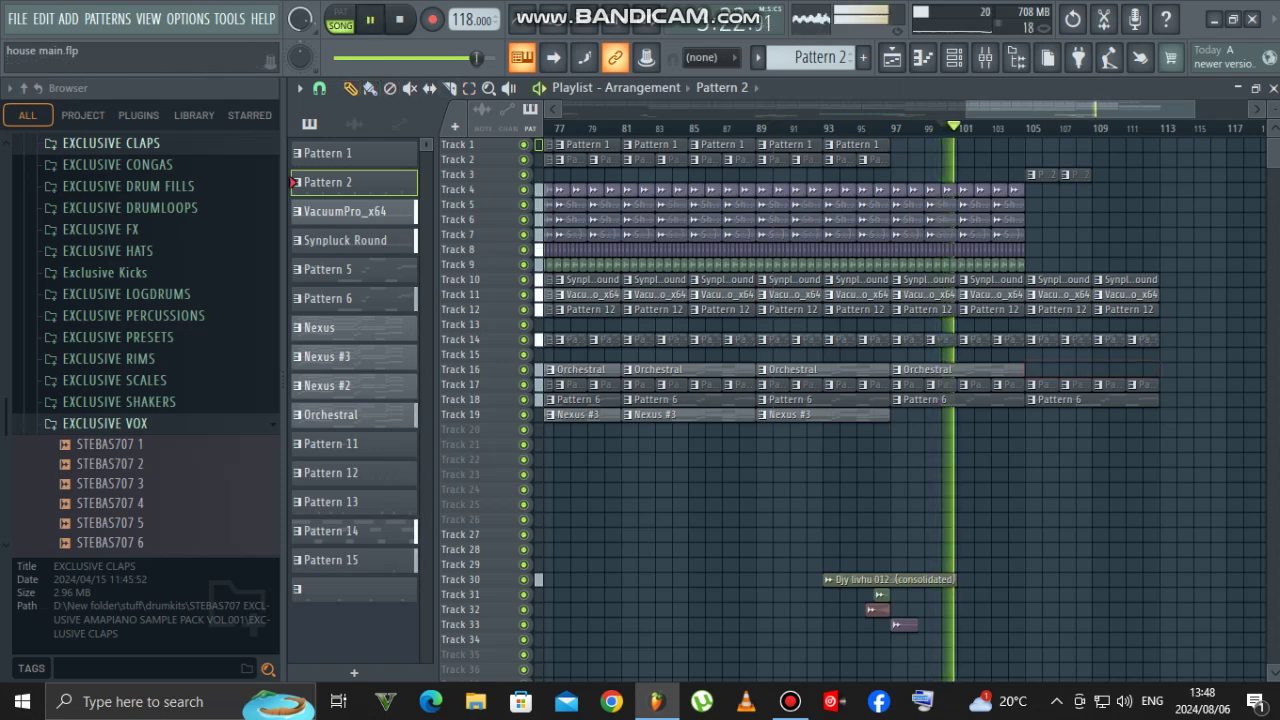
Step: Duplicate the clips on Tracks 7 to 9 from bars 101 to 105 twice, extending them up to bar 113
left_click_drag(1042, 230, 986, 270)
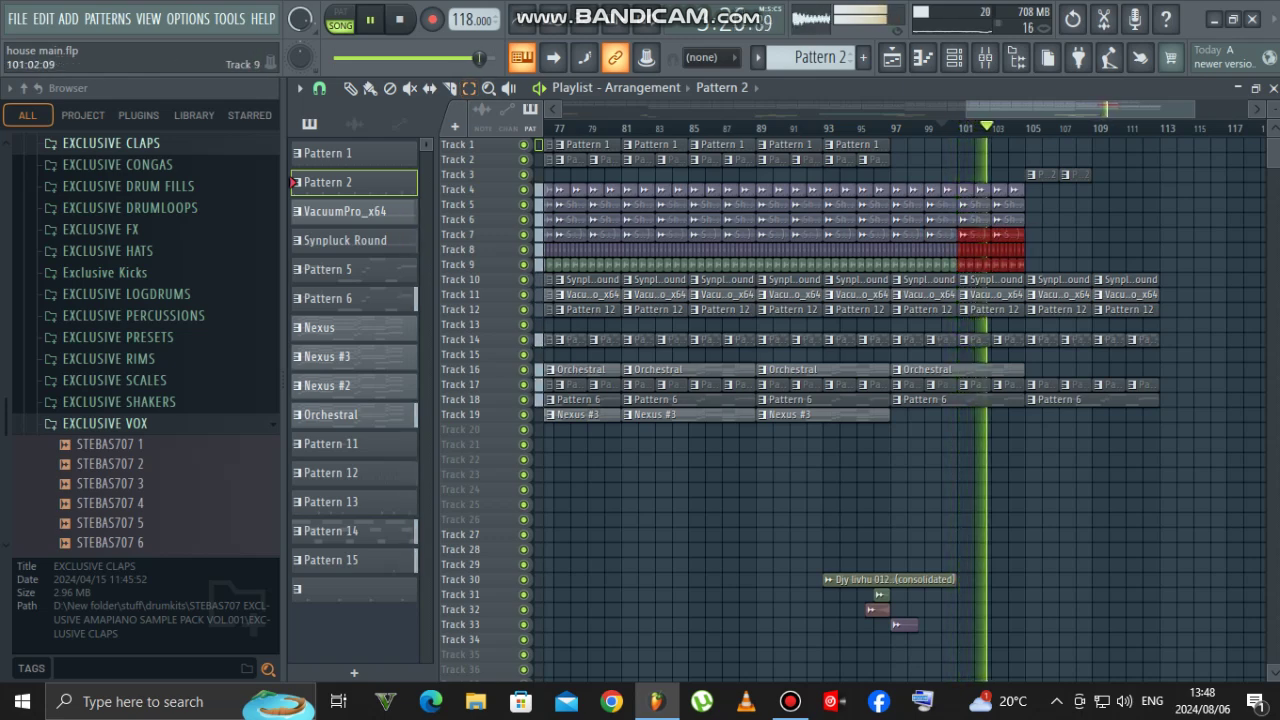
key("ctrl+b")
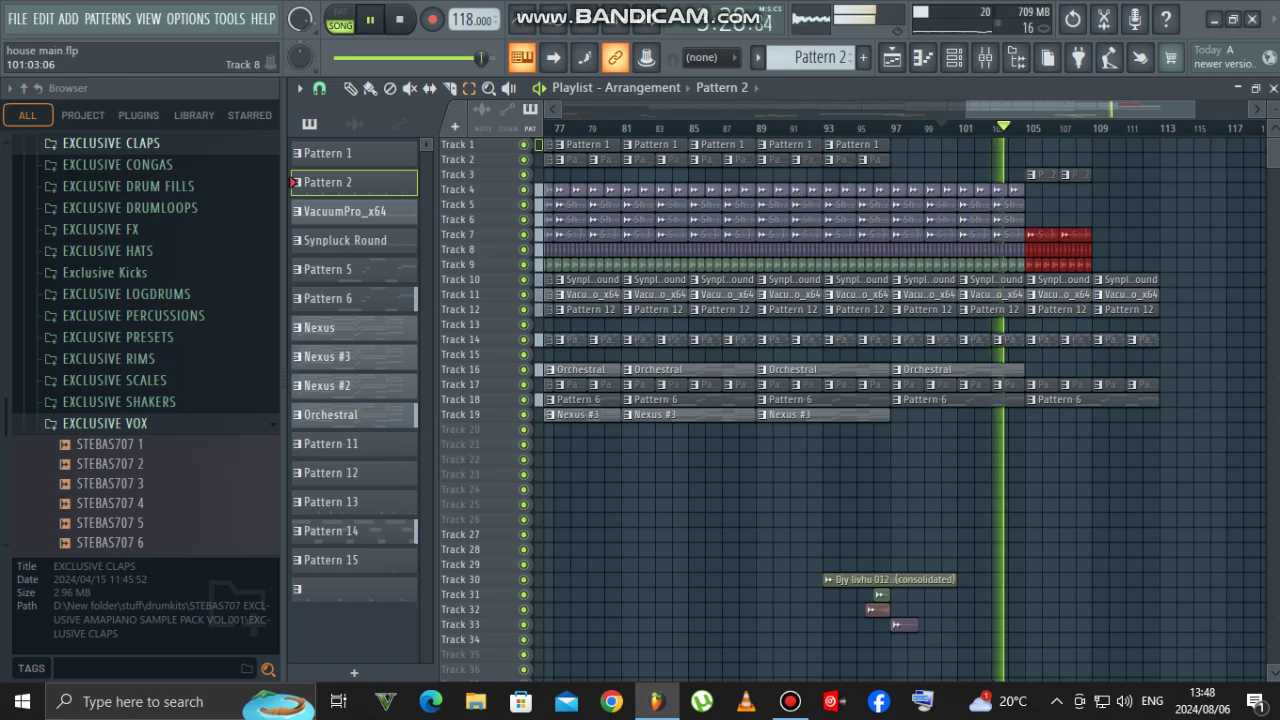
key("ctrl+b")
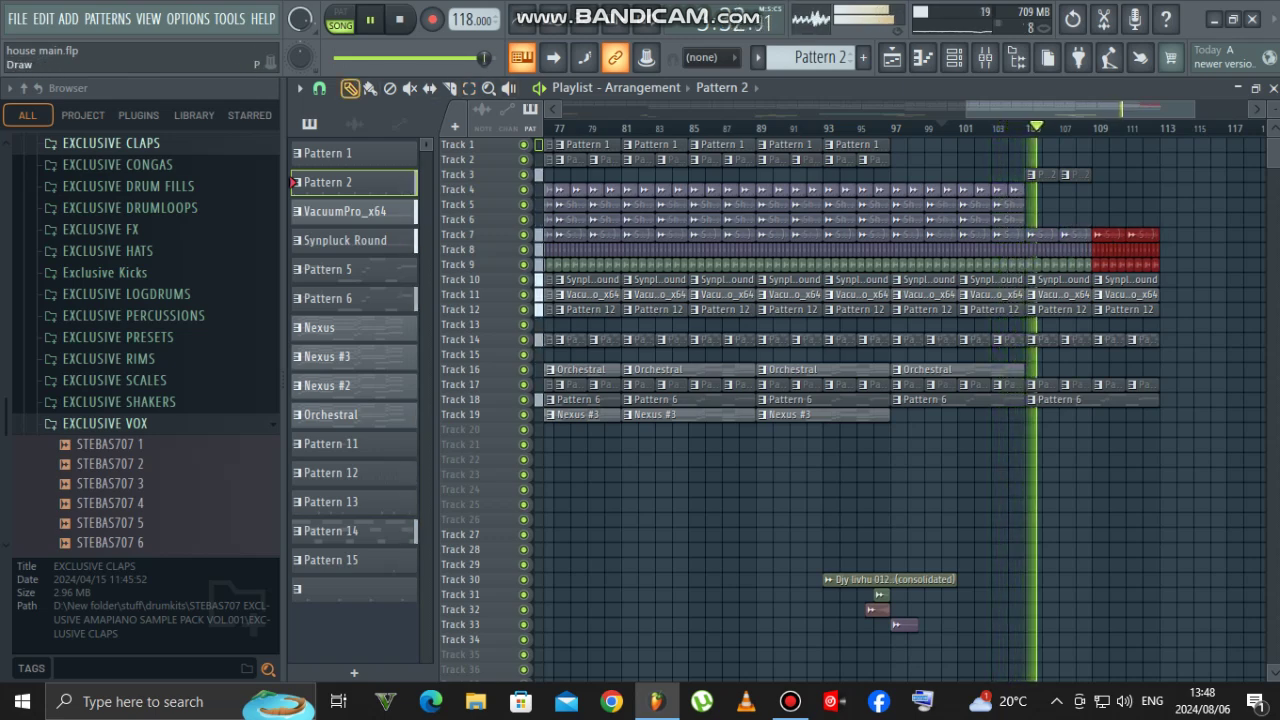
Step: Add two more Pattern 2 clips on Track 3 at bars 109 and 111
left_click(1077, 175)
left_click(1109, 175)
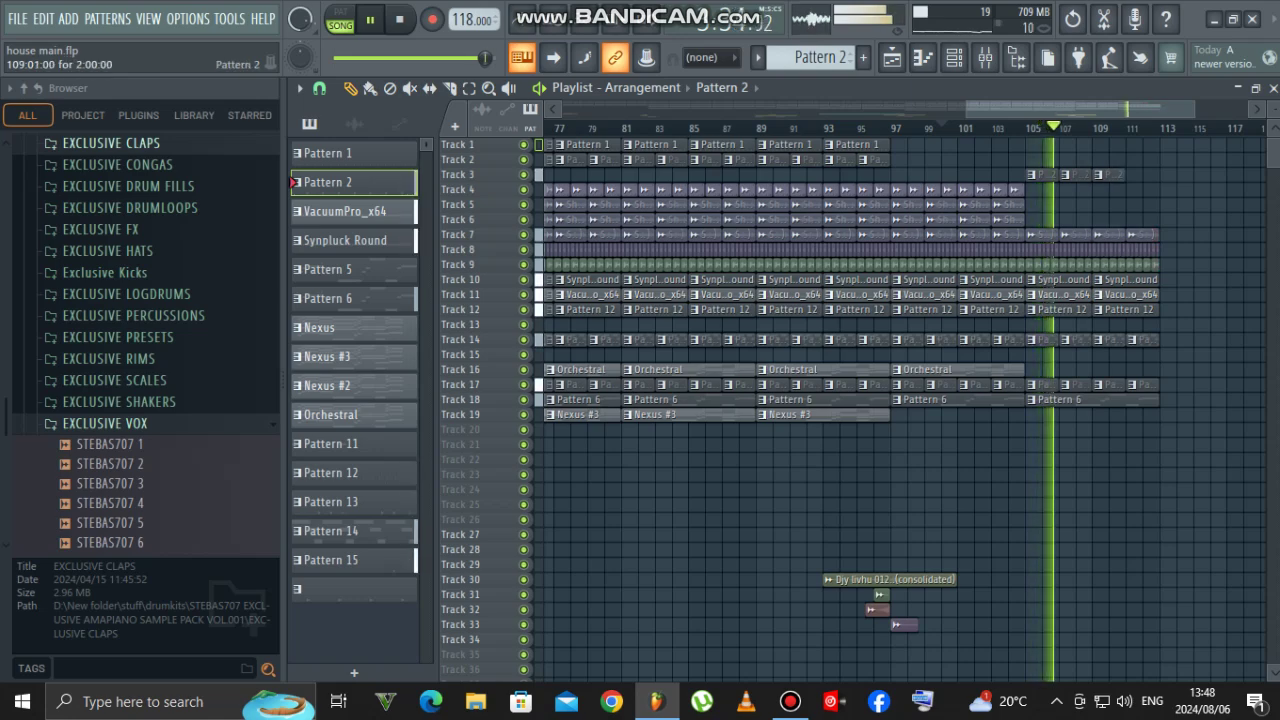
left_click(1143, 175)
Step: Add a Nexus #3 clip on Track 20 and a Cymbal Crash 003 Gong clip on Track 32, both at bar 105
mouse_move(966, 109)
left_mouse_down()
mouse_move(1078, 109)
mouse_move(943, 109)
left_mouse_up()
left_click(868, 415)
left_click(1049, 430)
left_click_drag(1008, 109, 1011, 109)
left_click(1010, 127)
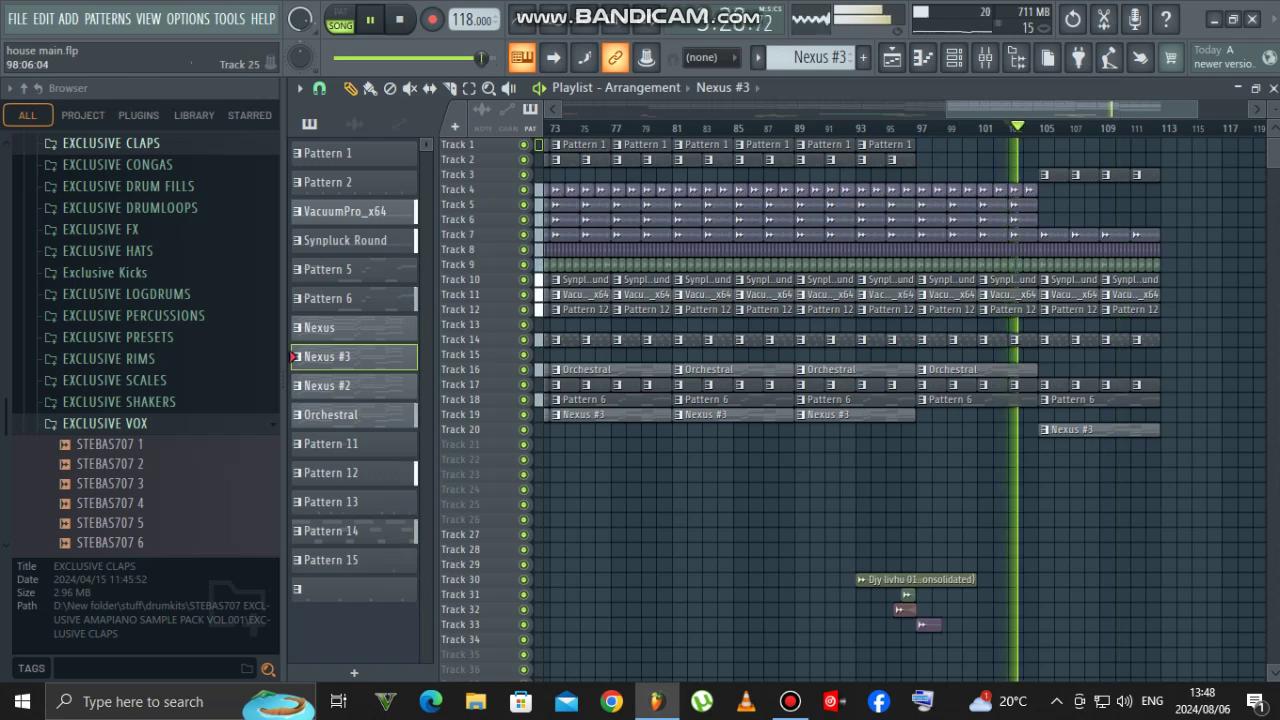
left_click(930, 625)
left_click(1046, 609)
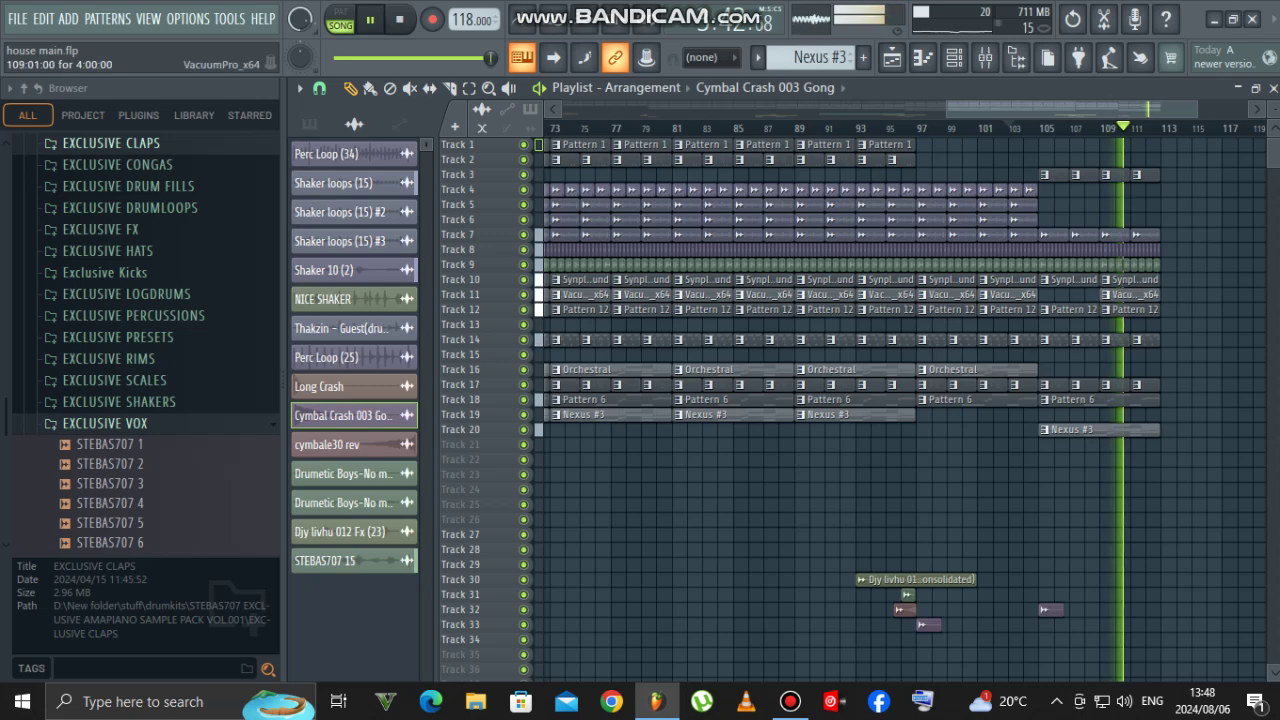
Step: Delete the Synpluck Round and VacuumPro_x64 clips from bar 105 onward on Tracks 10 and 11, and replay the section
key("space")
key("space")
right_click(1070, 280)
right_click(1127, 281)
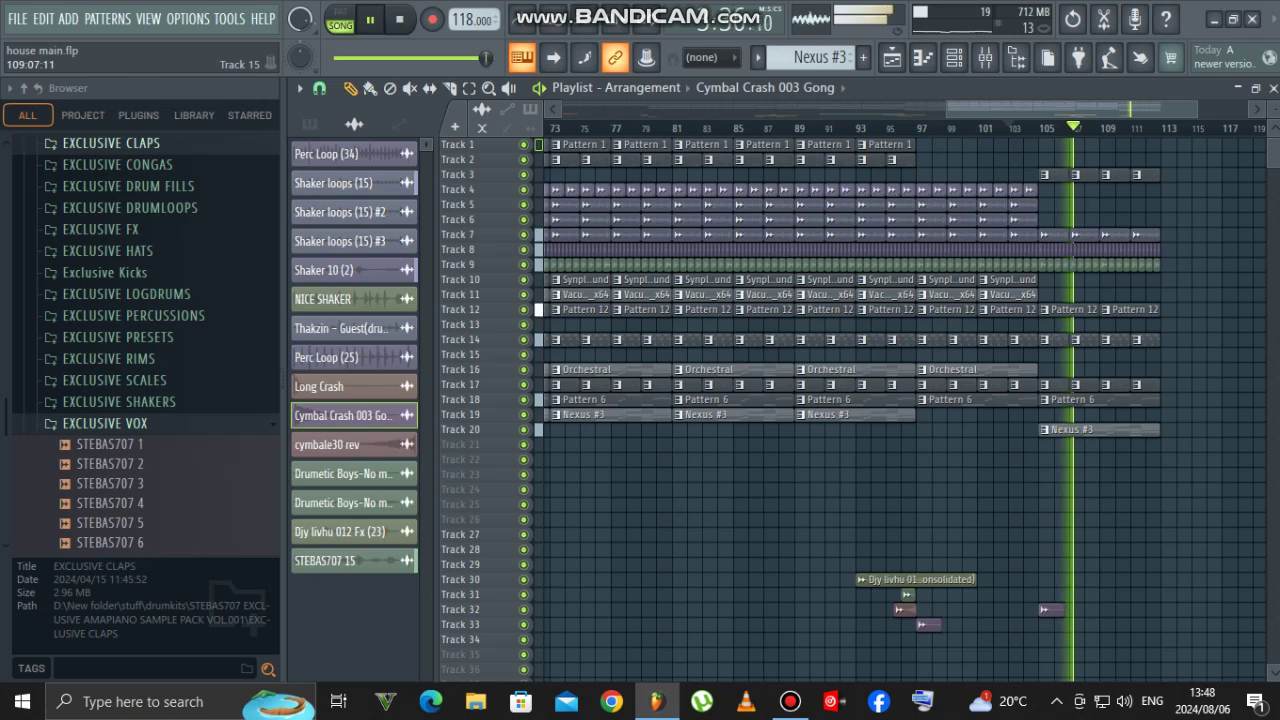
Step: Delete the Pattern 12 and Pattern 14 clips from bar 109, add a Cymbal Crash 003 Gong clip there on Track 32, and replay from about bar 108
right_click(1108, 340)
right_click(1143, 340)
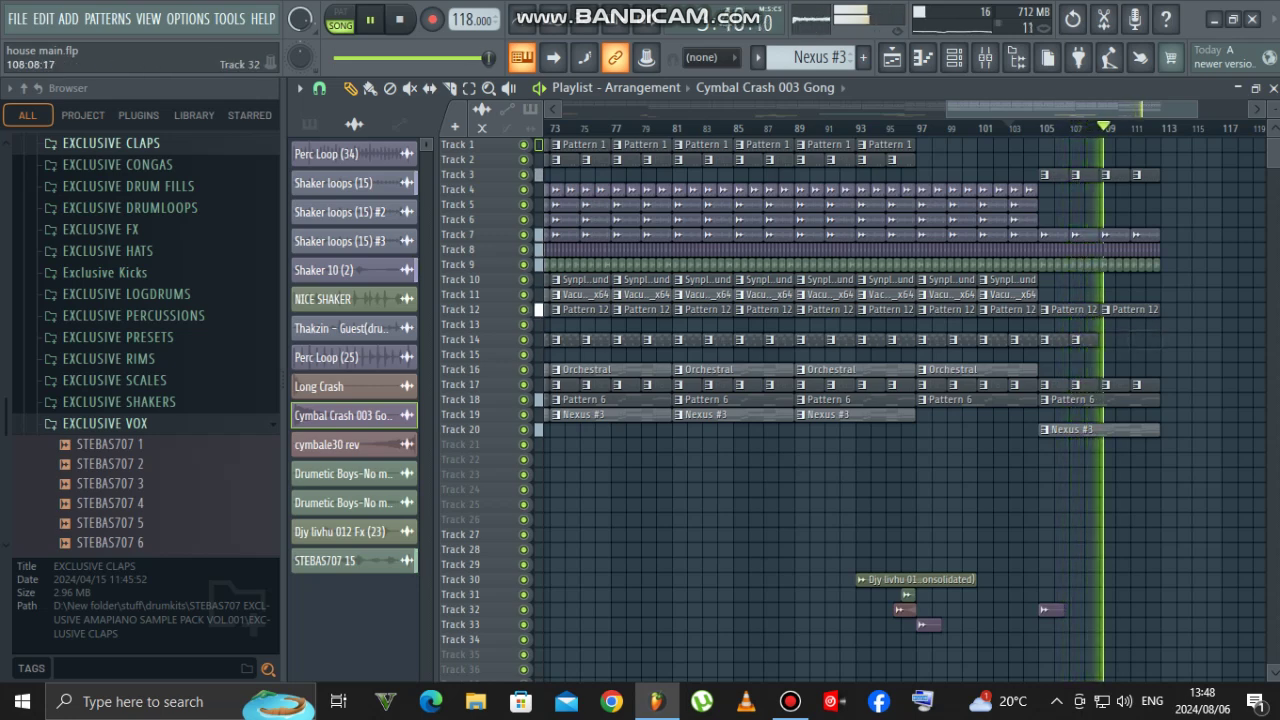
left_click(1106, 610)
left_click(1090, 128)
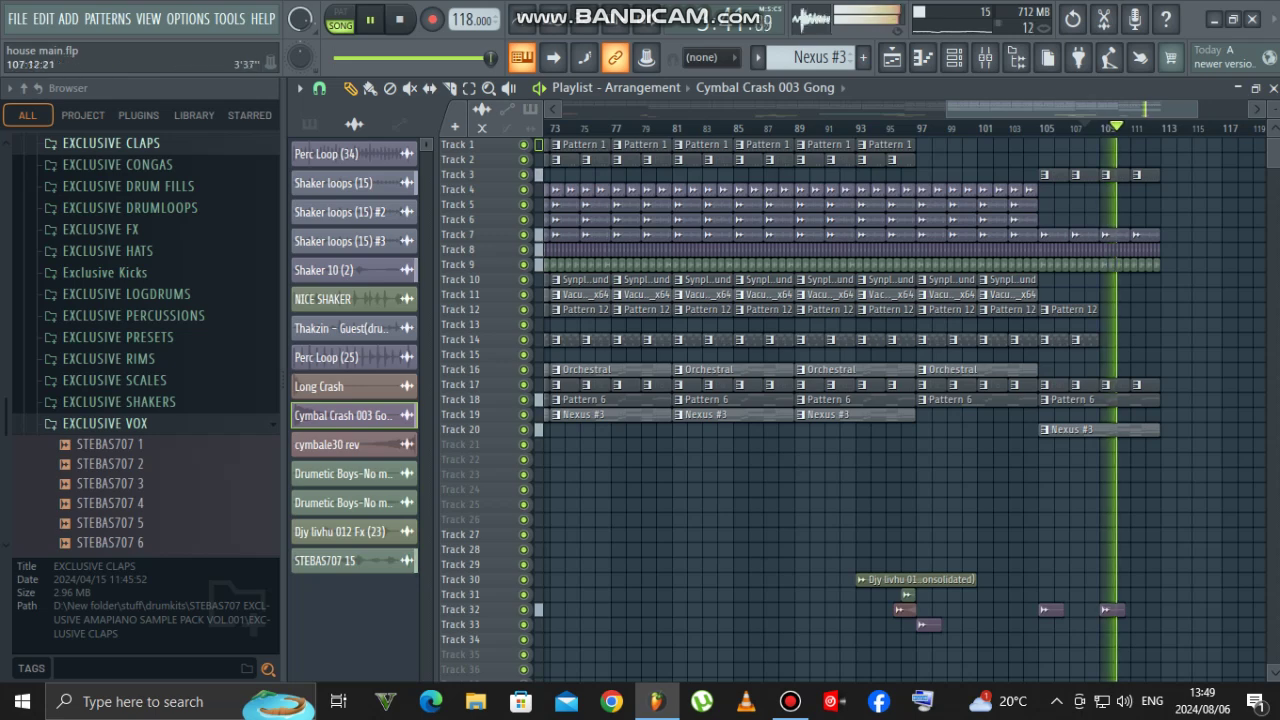
Step: Add Pattern 14 clips back on Track 14 at bars 109 and 111
left_click(1084, 340)
left_click(1114, 340)
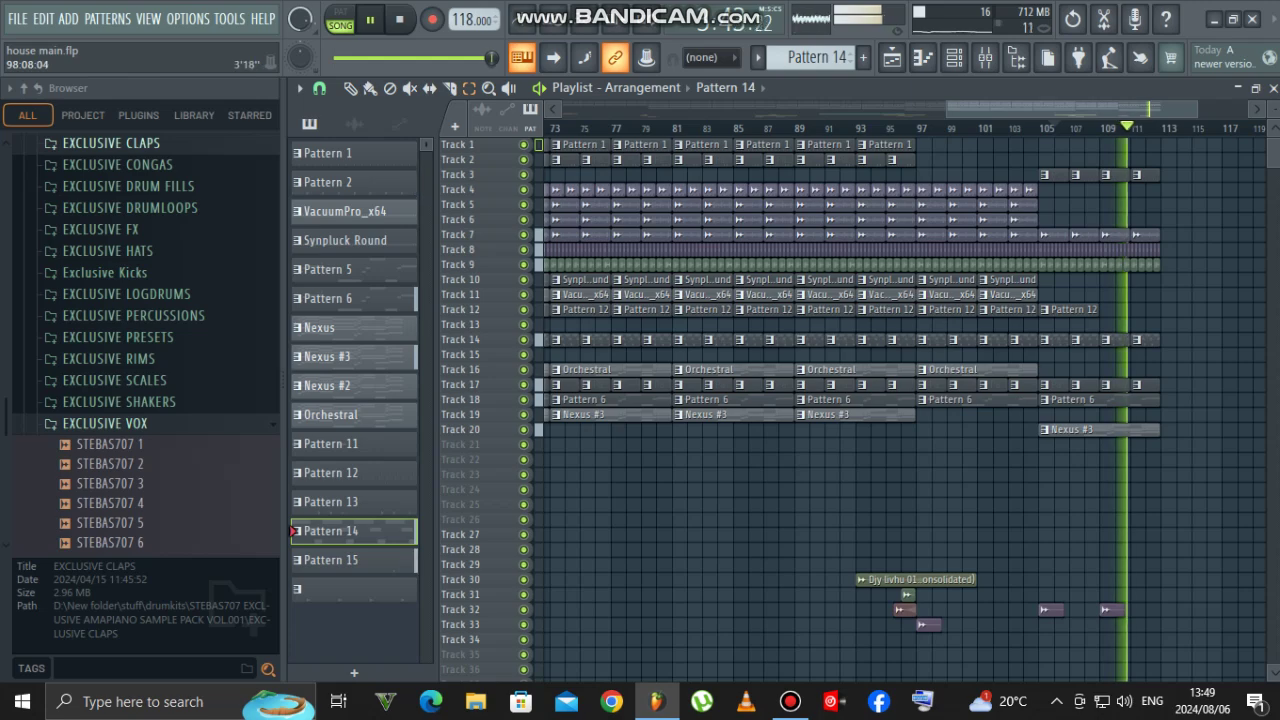
left_click_drag(946, 109, 980, 109)
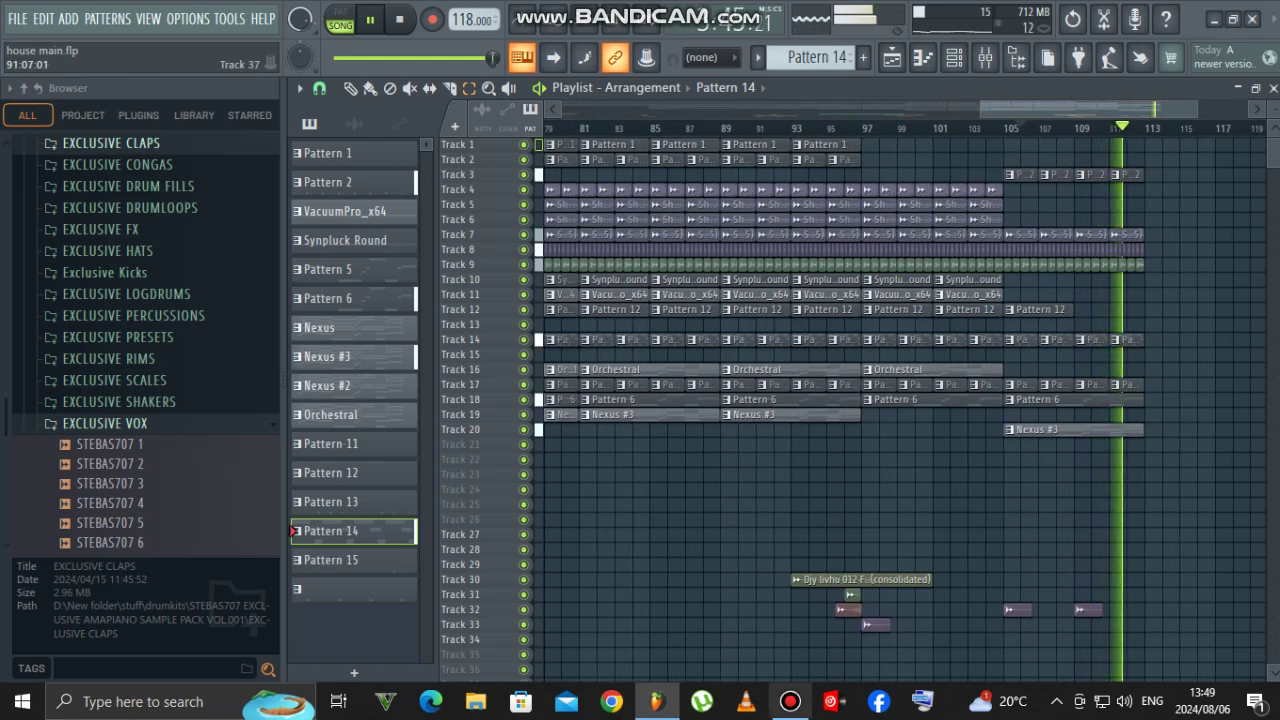
Step: Return the song to its start and stop playback
left_click(790, 701)
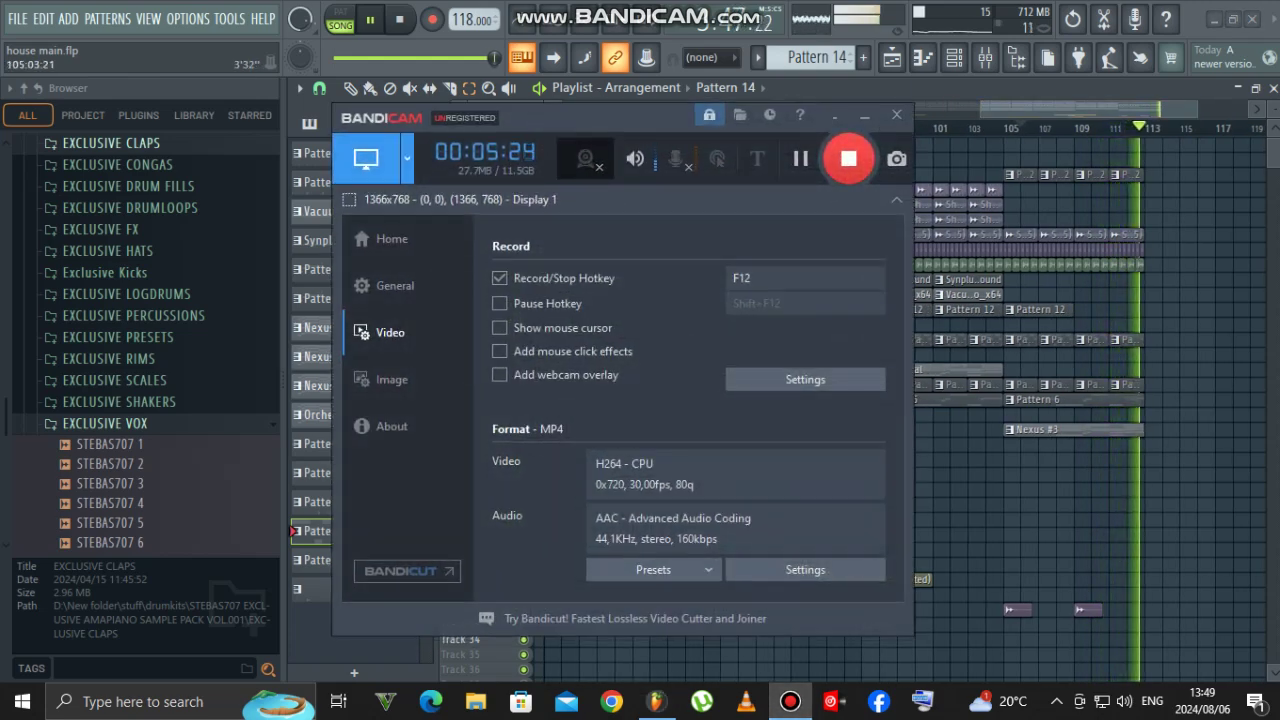
left_click(865, 116)
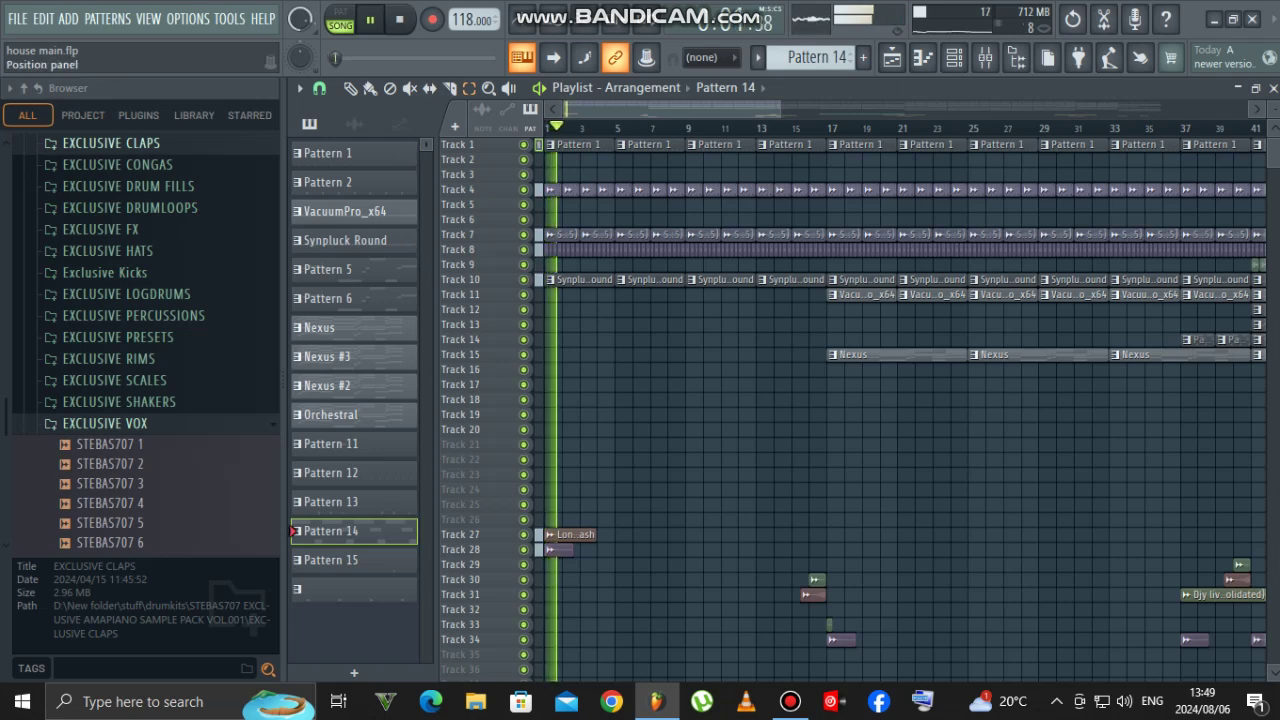
key("space")
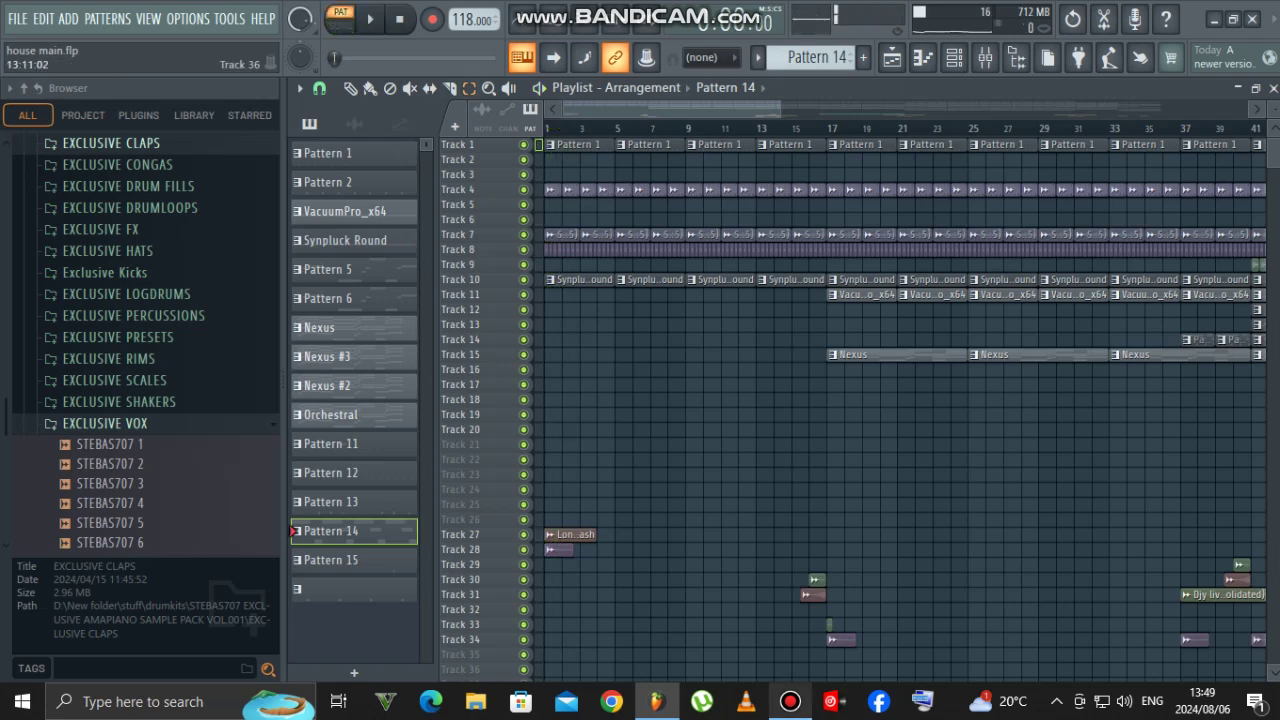